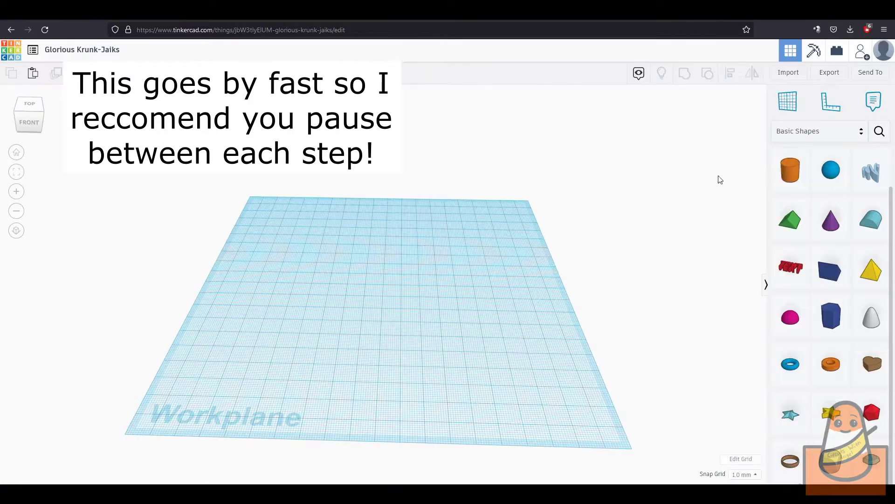
- Place a sphere on the workplane for the head and size it 28.26 by 24.96 mm, 24.66 mm tall
{"action": "left_click_drag", "start_coordinate": [839, 183], "coordinate": [358, 287]}
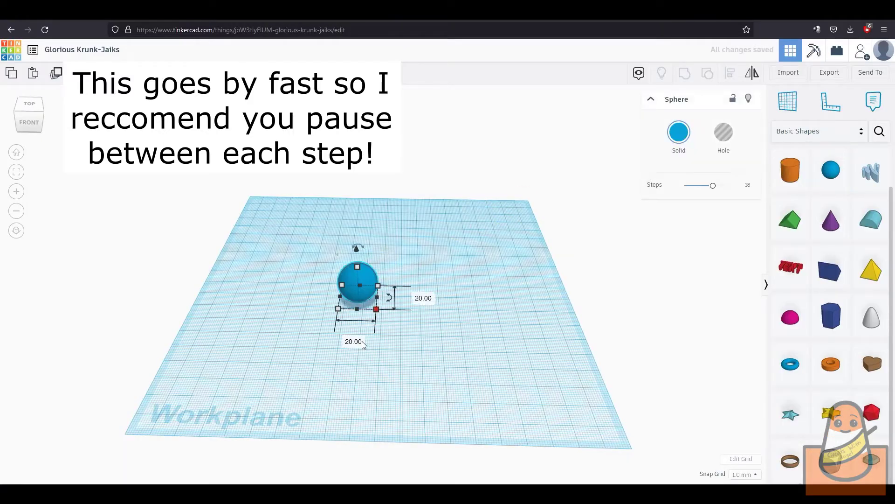
{"action": "left_click", "coordinate": [361, 342]}
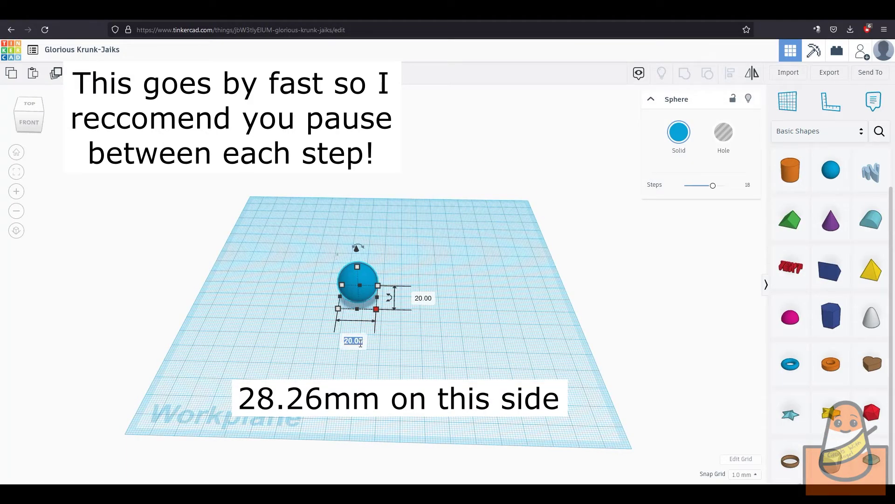
{"action": "left_click", "coordinate": [418, 296]}
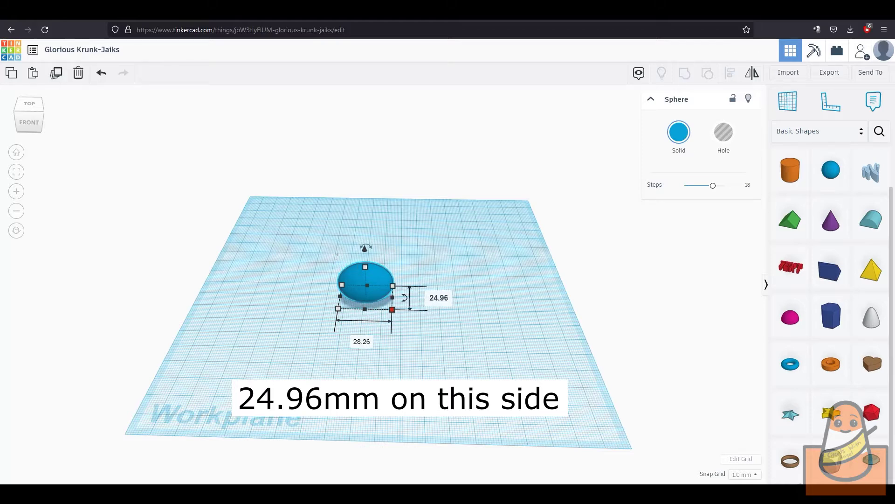
{"action": "type", "text": "24.96"}
{"action": "key", "text": "Return"}
{"action": "left_click", "coordinate": [412, 282]}
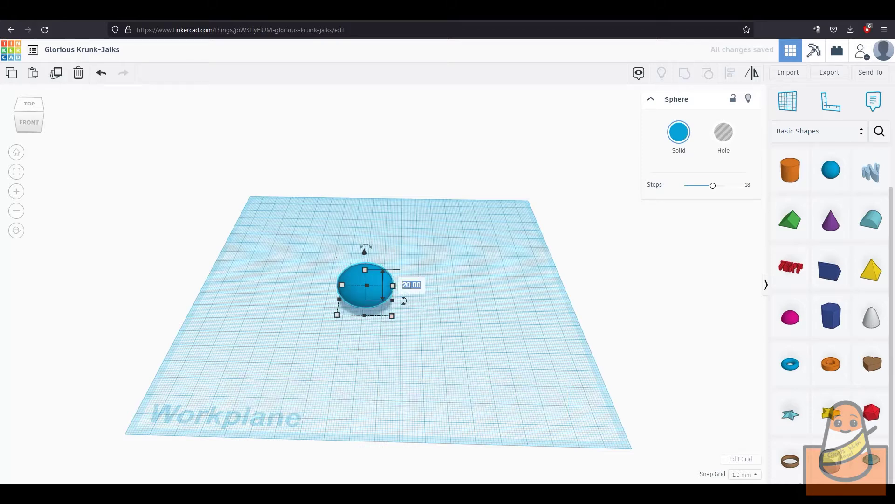
{"action": "type", "text": "24.66"}
{"action": "key", "text": "Return"}
- Place a paraboloid beside the head sphere and size it 14.47 by 11.64 mm, 16.72 mm tall
{"action": "scroll", "coordinate": [458, 267], "scroll_direction": "up", "scroll_amount": 3}
{"action": "right_click_drag", "start_coordinate": [458, 268], "coordinate": [474, 281]}
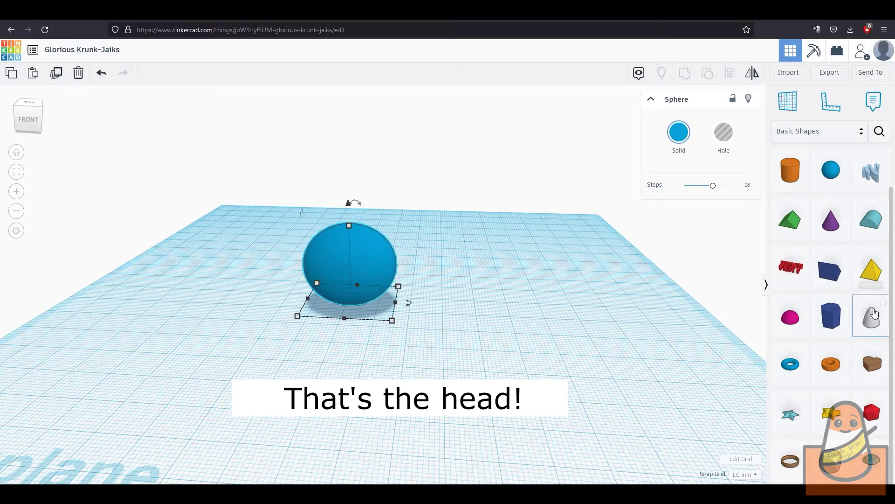
{"action": "left_click_drag", "start_coordinate": [875, 314], "coordinate": [466, 309]}
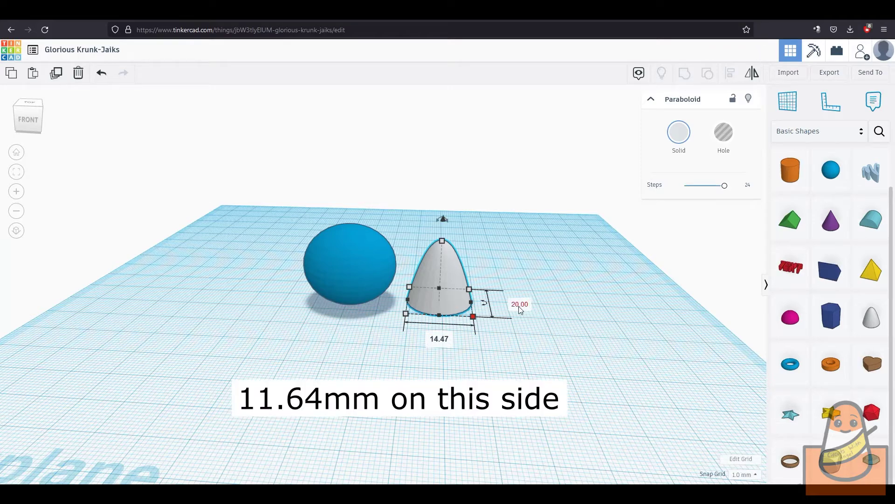
{"action": "key", "text": "Tab"}
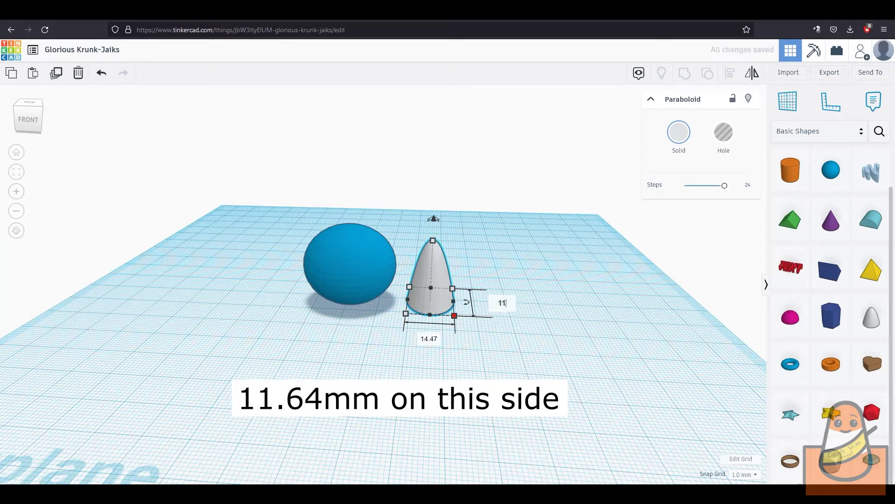
{"action": "key", "text": "Return"}
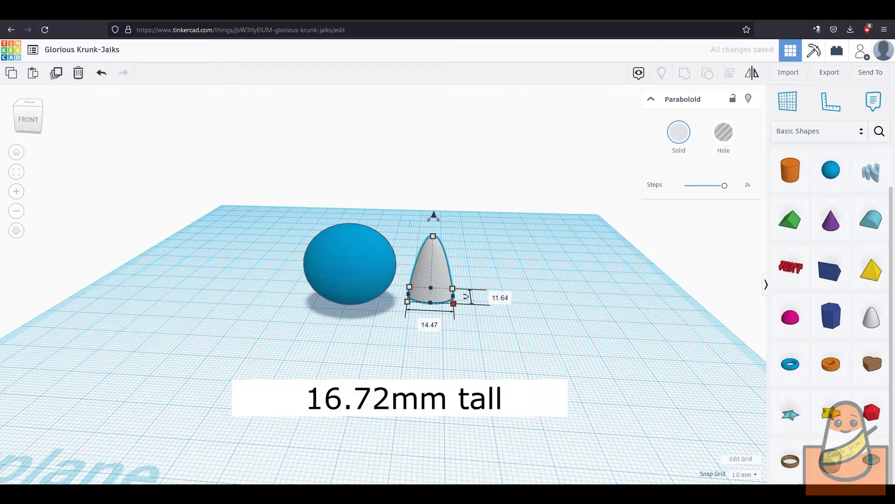
{"action": "mouse_move", "coordinate": [432, 240]}
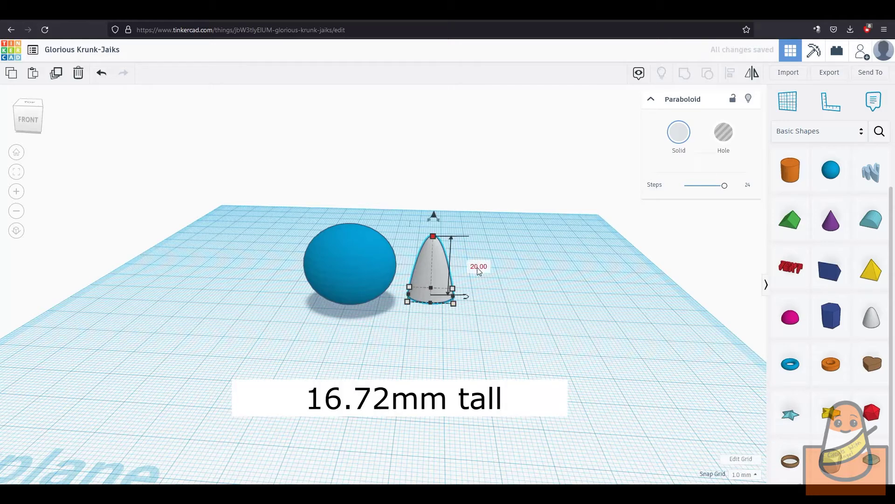
{"action": "key", "text": "Return"}
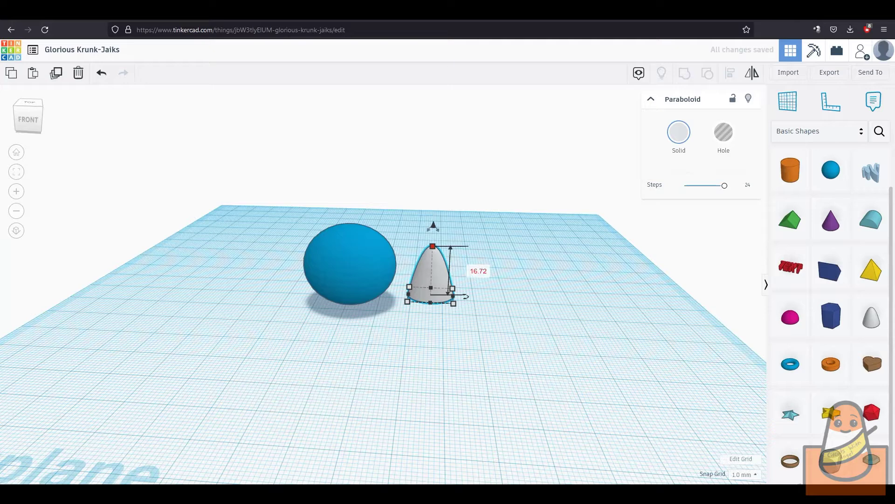
- Add a second paraboloid as a hole, 14.20 mm tall, 10.84 mm on one side and 11.34 mm on the other
{"action": "left_click_drag", "start_coordinate": [866, 329], "coordinate": [481, 280]}
{"action": "key", "text": "h"}
{"action": "left_click", "coordinate": [529, 277]}
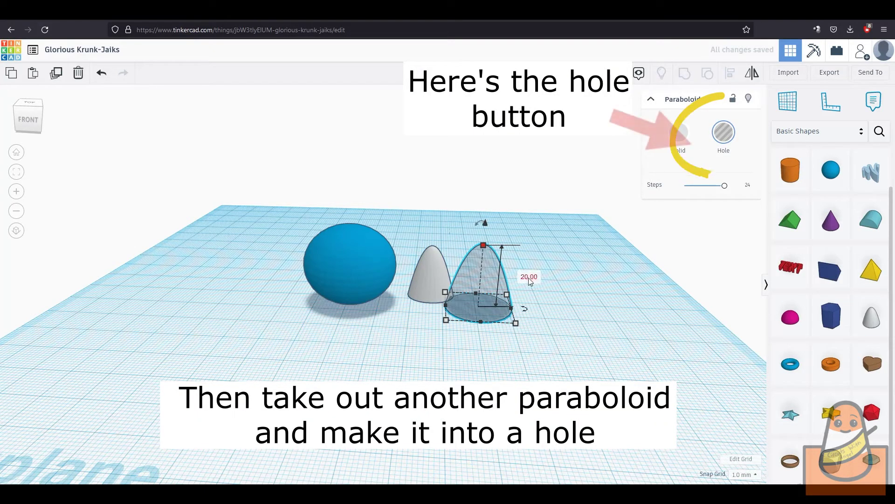
{"action": "type", "text": "14.20"}
{"action": "key", "text": "Return"}
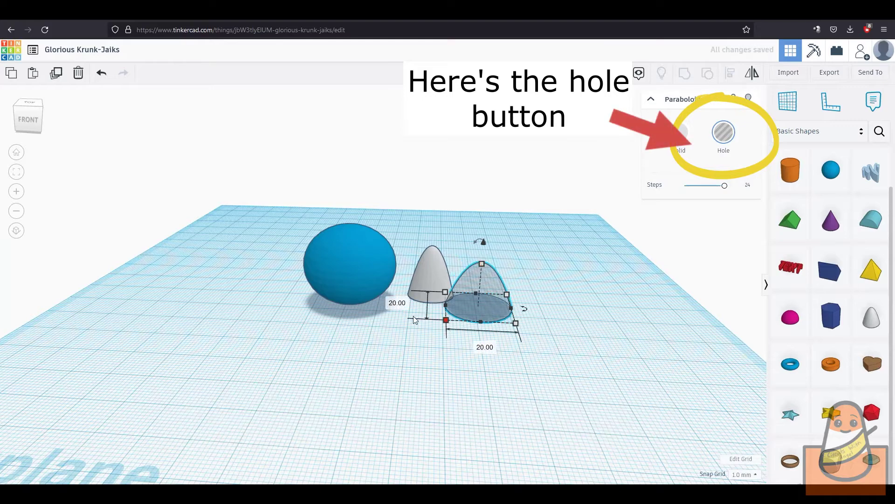
{"action": "left_click", "coordinate": [395, 300]}
{"action": "type", "text": "10.84"}
{"action": "key", "text": "Return"}
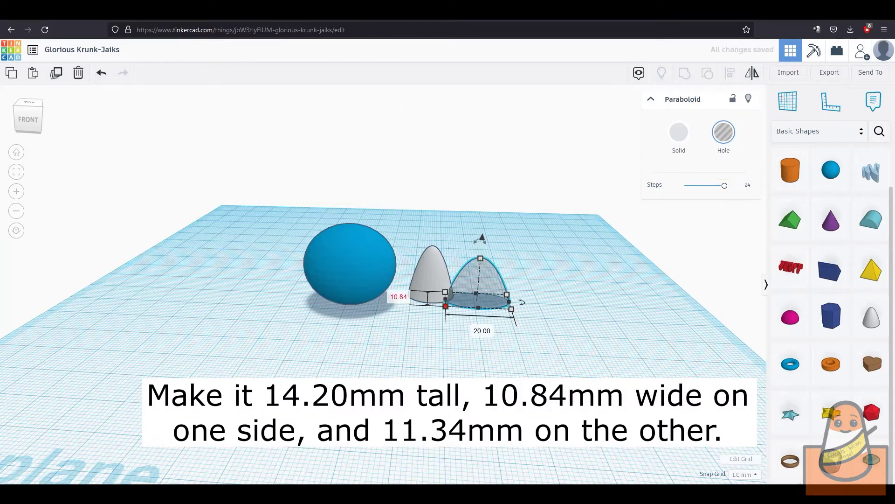
{"action": "type", "text": "11.34"}
{"action": "key", "text": "Return"}
- Move the hole paraboloid into the front of the solid paraboloid and group them into a hollow ear
{"action": "scroll", "coordinate": [513, 284], "scroll_direction": "up", "scroll_amount": 2}
{"action": "left_click_drag", "start_coordinate": [526, 285], "coordinate": [445, 283]}
{"action": "key", "text": "Left"}
{"action": "right_click_drag", "start_coordinate": [566, 266], "coordinate": [423, 234]}
{"action": "key", "text": "Right"}
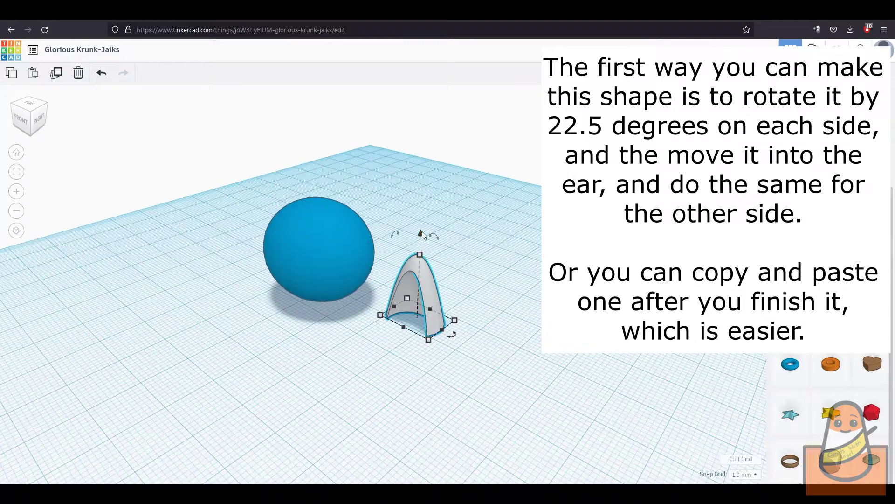
- Paste a second ear, raise both ears onto the head and tilt them outward by 22.5 degrees
{"action": "key", "text": "ctrl+v"}
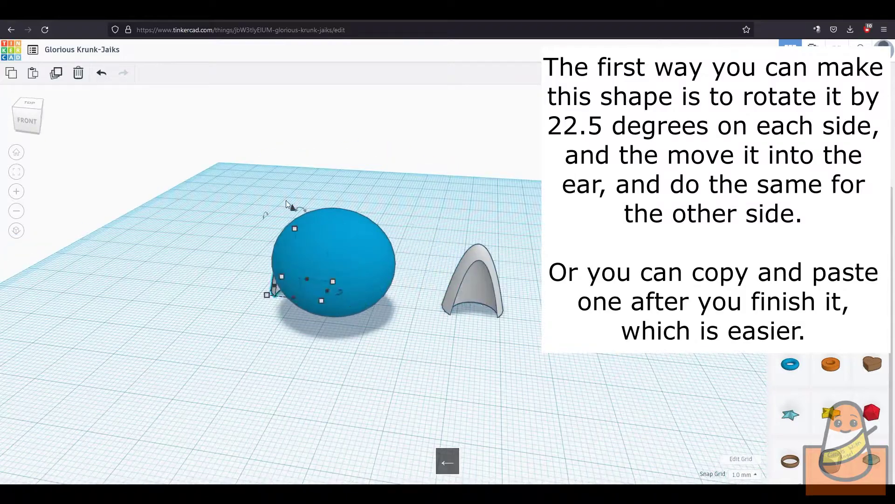
{"action": "left_click_drag", "start_coordinate": [290, 203], "coordinate": [340, 156]}
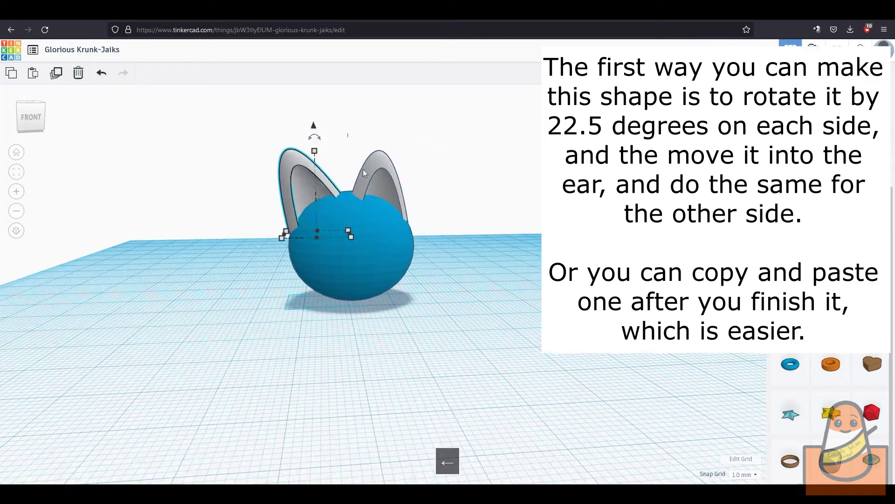
{"action": "key", "text": "Left"}
{"action": "left_click_drag", "start_coordinate": [311, 125], "coordinate": [310, 144]}
{"action": "left_click", "coordinate": [373, 171]}
{"action": "left_click_drag", "start_coordinate": [380, 137], "coordinate": [406, 145]}
{"action": "key", "text": "Right"}
- Replace the right ear with a mirrored copy of the left ear on the opposite side of the head
{"action": "right_click_drag", "start_coordinate": [448, 196], "coordinate": [494, 248]}
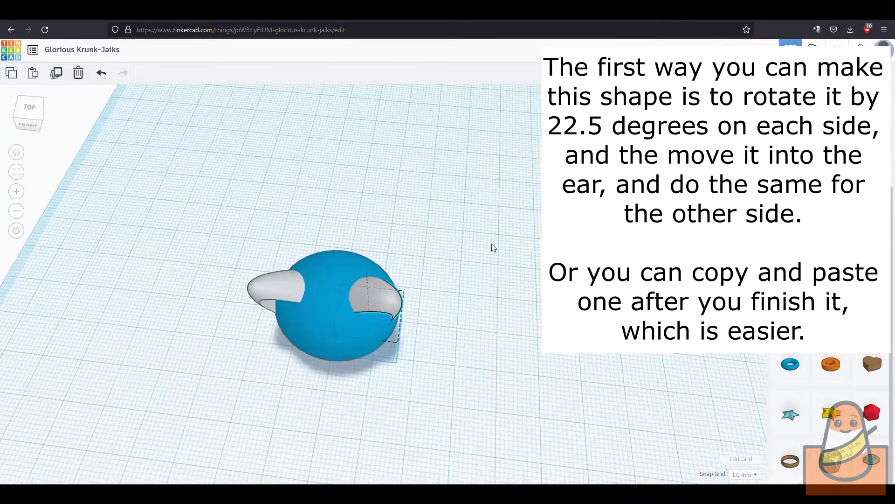
{"action": "key", "text": "ctrl+c"}
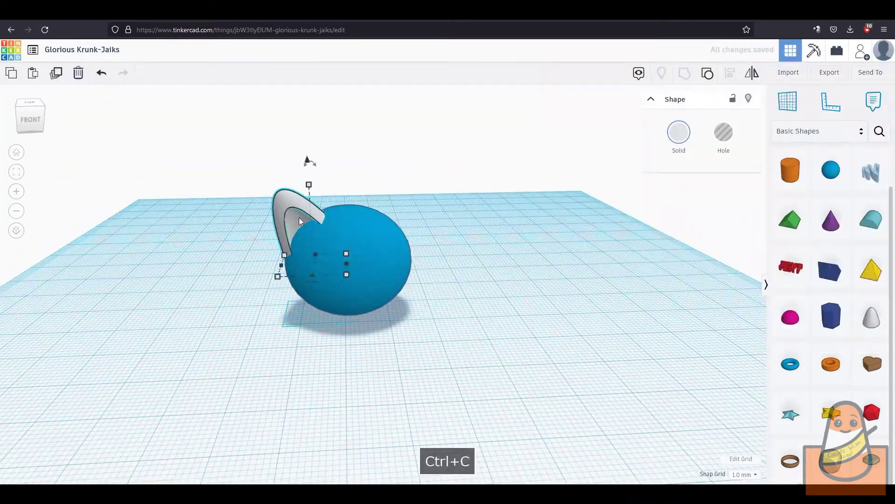
{"action": "key", "text": "ctrl+v"}
{"action": "key", "text": "Right"}
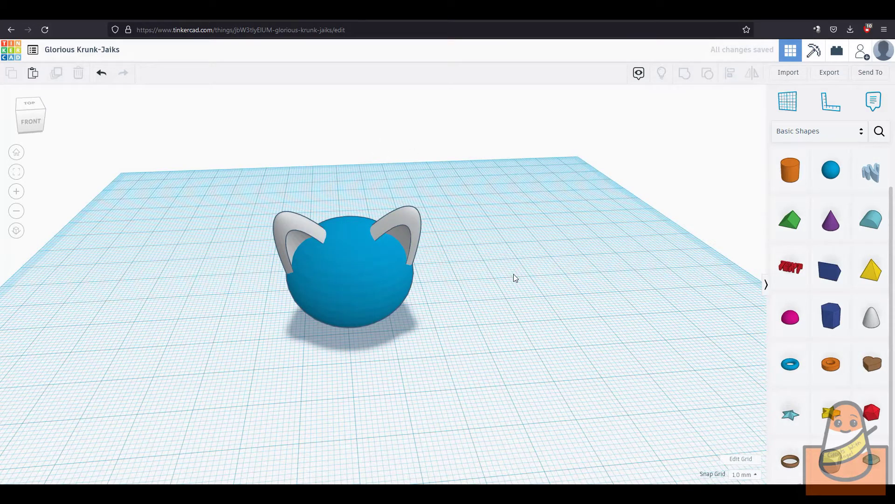
- Place a new sphere beside the head and size it 7.84 by 7.27 mm, 6.37 mm tall
{"action": "right_click_drag", "start_coordinate": [515, 278], "coordinate": [445, 218]}
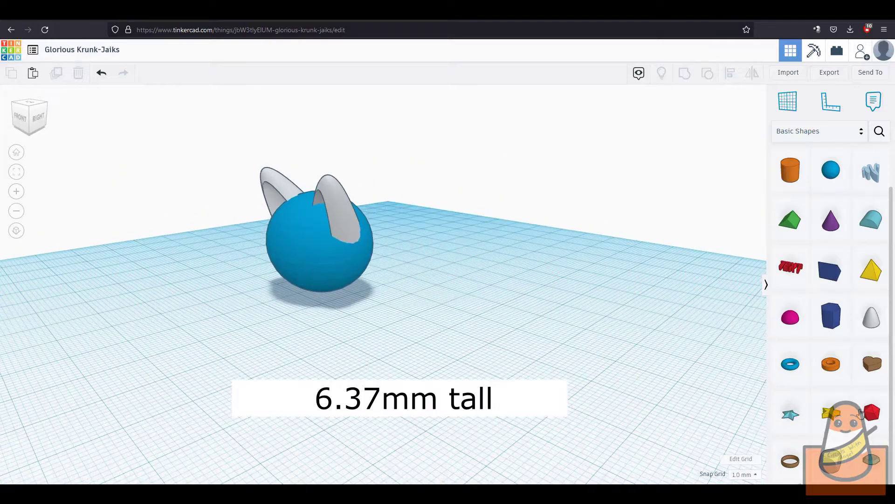
{"action": "left_click_drag", "start_coordinate": [840, 173], "coordinate": [431, 256]}
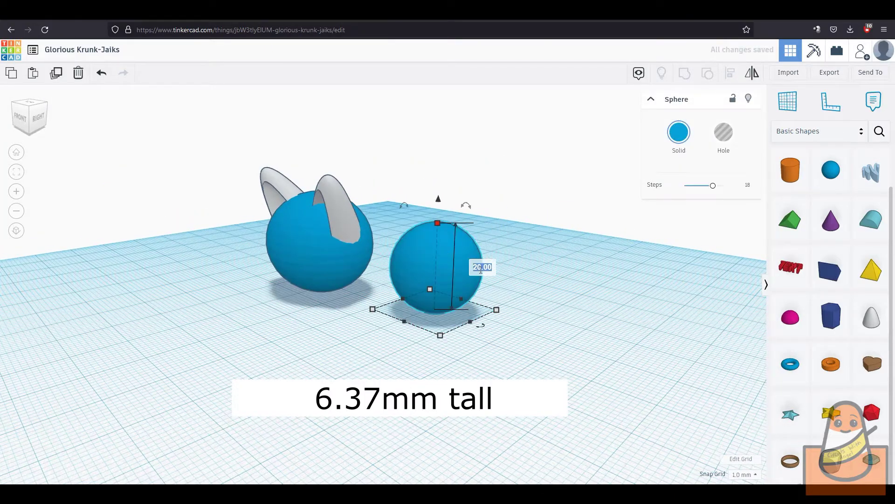
{"action": "key", "text": "Return"}
{"action": "left_click", "coordinate": [484, 295]}
{"action": "key", "text": "BackSpace"}
{"action": "type", "text": "37"}
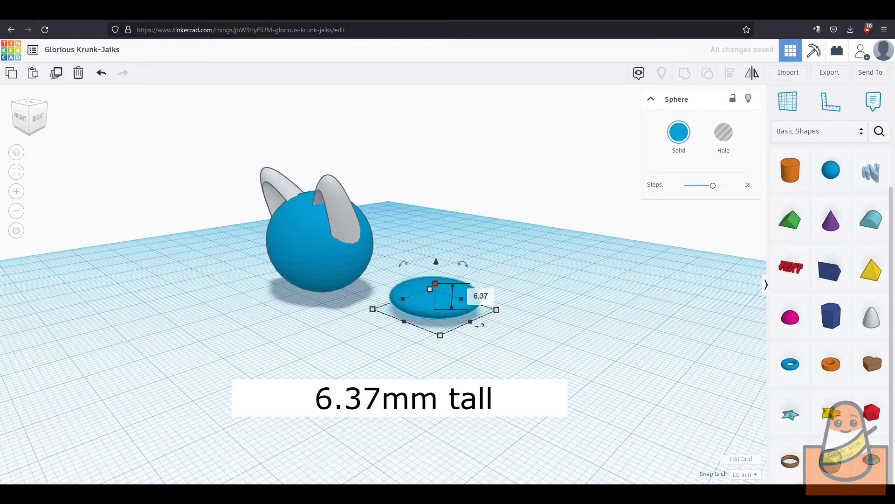
{"action": "mouse_move", "coordinate": [376, 315]}
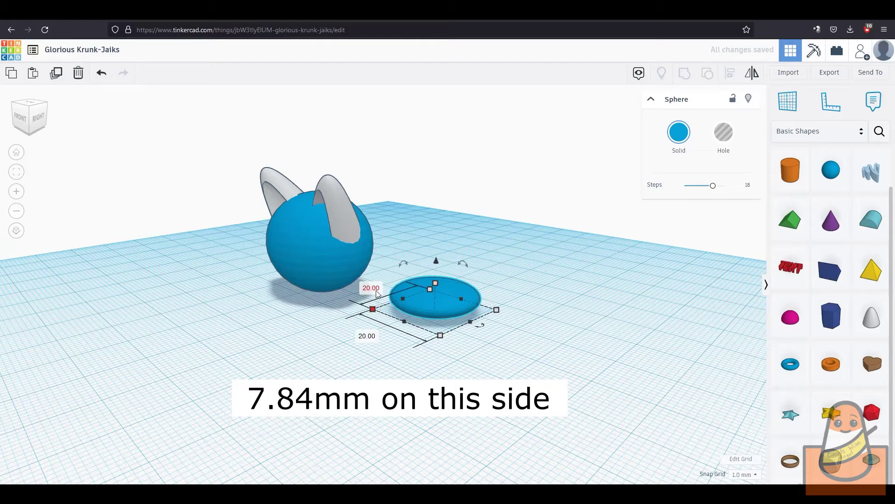
{"action": "type", "text": "7.8"}
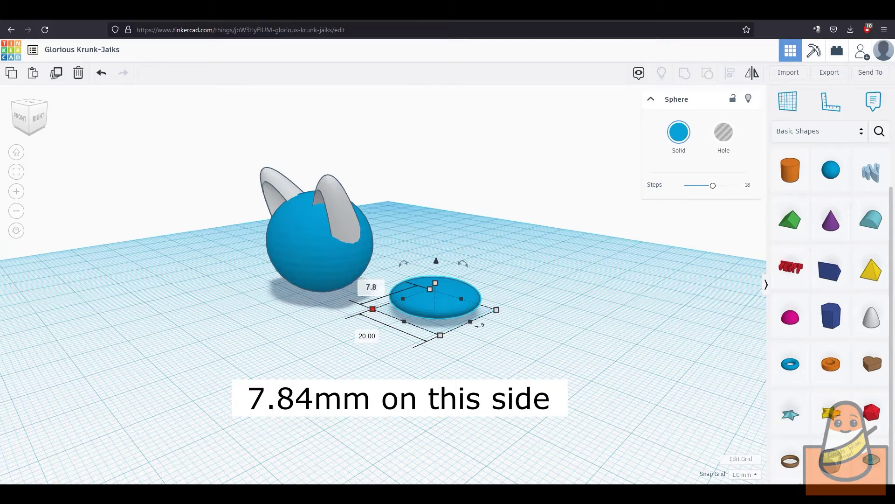
{"action": "type", "text": "4"}
{"action": "key", "text": "Return"}
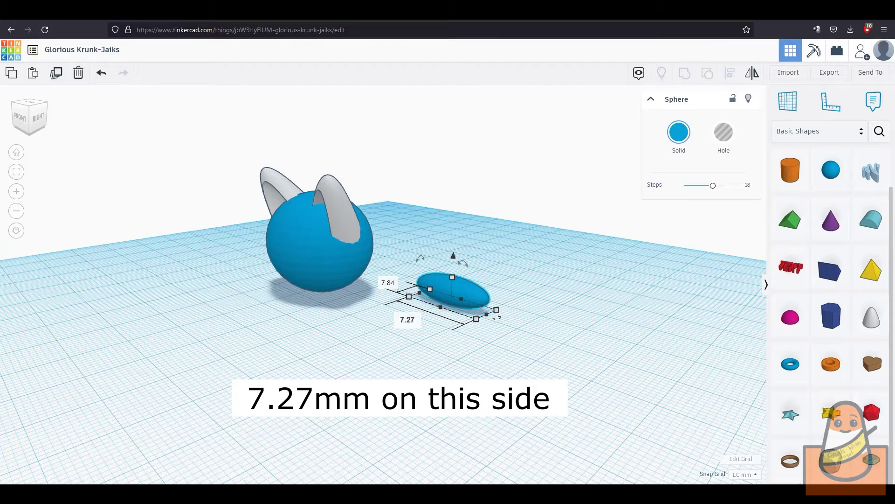
{"action": "type", "text": "7.27"}
{"action": "key", "text": "Return"}
- Move the small sphere across the workplane to the middle of the head's front side
{"action": "key", "text": "Left"}
{"action": "key", "text": "Left"}
{"action": "key", "text": "Left"}
{"action": "key", "text": "Left"}
{"action": "key", "text": "Left"}
{"action": "key", "text": "Left"}
{"action": "key", "text": "Left"}
{"action": "key", "text": "Left"}
{"action": "key", "text": "Left"}
{"action": "key", "text": "Left"}
{"action": "key", "text": "Left"}
{"action": "key", "text": "Left"}
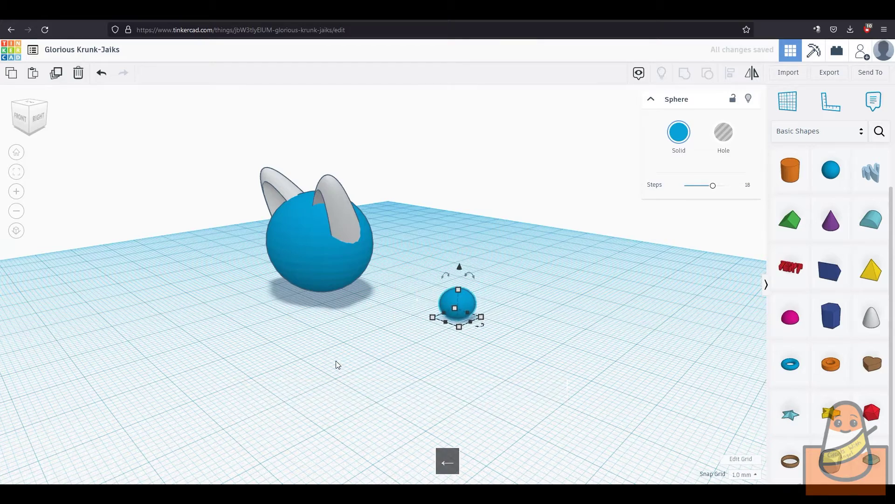
{"action": "key", "text": "Up"}
{"action": "key", "text": "Up"}
{"action": "key", "text": "Up"}
{"action": "key", "text": "Up"}
{"action": "key", "text": "Up"}
{"action": "key", "text": "Up"}
{"action": "key", "text": "Up"}
{"action": "key", "text": "Up"}
{"action": "key", "text": "Up"}
{"action": "key", "text": "Up"}
{"action": "key", "text": "Up"}
{"action": "key", "text": "Up"}
{"action": "key", "text": "Up"}
{"action": "key", "text": "Up"}
{"action": "key", "text": "Up"}
{"action": "key", "text": "Up"}
{"action": "key", "text": "Up"}
{"action": "key", "text": "Up"}
{"action": "key", "text": "Up"}
{"action": "key", "text": "Up"}
{"action": "key", "text": "Up"}
{"action": "key", "text": "Up"}
{"action": "key", "text": "Up"}
{"action": "right_click_drag", "start_coordinate": [400, 370], "coordinate": [446, 377]}
{"action": "key", "text": "Left"}
{"action": "key", "text": "Down"}
{"action": "key", "text": "Down"}
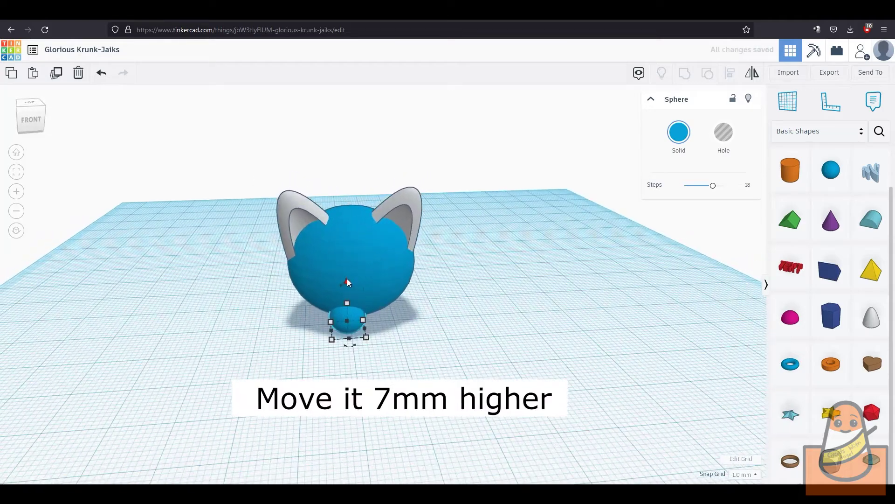
- Raise the small sphere 7 mm onto the lower face and shift it slightly left of centre
{"action": "left_click_drag", "start_coordinate": [347, 281], "coordinate": [345, 252]}
{"action": "key", "text": "Down"}
{"action": "right_click_drag", "start_coordinate": [443, 340], "coordinate": [438, 356]}
{"action": "key", "text": "Left"}
- Duplicate the small muzzle sphere and place the copy just to the right of the original
{"action": "key", "text": "ctrl+c"}
{"action": "key", "text": "ctrl+v"}
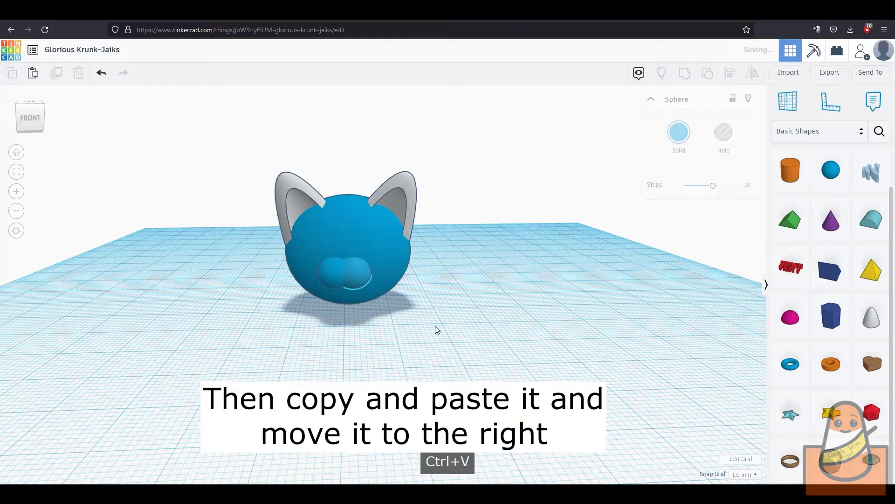
{"action": "key", "text": "Right"}
{"action": "key", "text": "Right"}
{"action": "key", "text": "Right"}
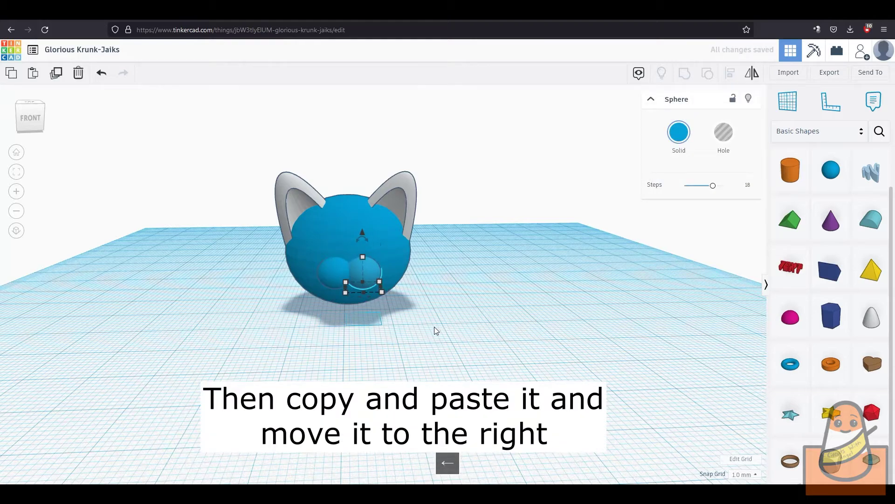
- Paste a third muzzle sphere, centre it between the other two and lower it by 2 mm
{"action": "key", "text": "ctrl+v"}
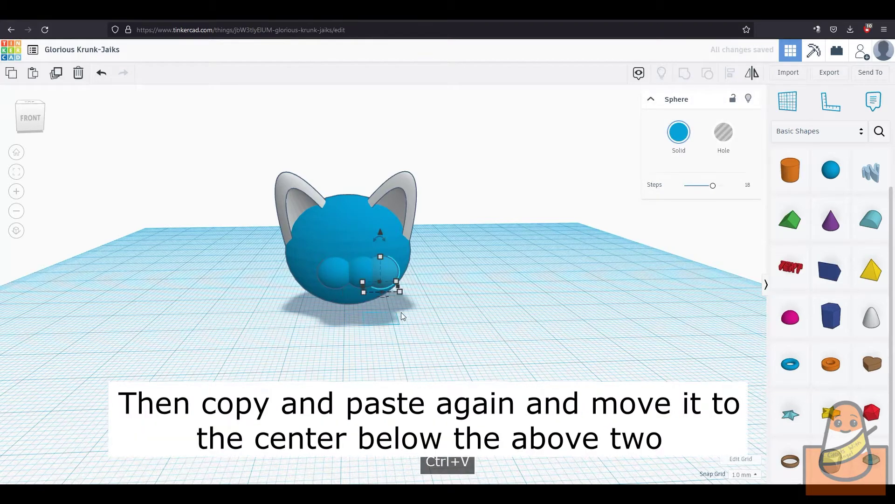
{"action": "key", "text": "Right"}
{"action": "key", "text": "Left"}
{"action": "key", "text": "Left"}
{"action": "key", "text": "Left"}
{"action": "key", "text": "Left"}
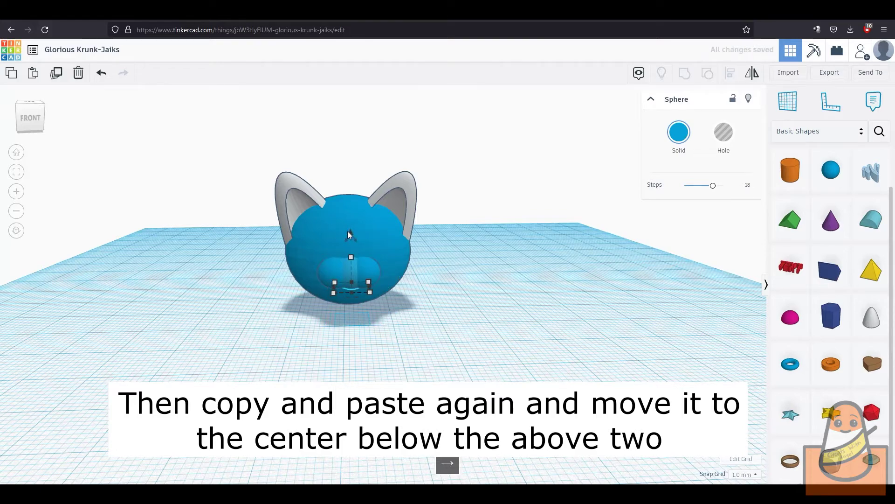
{"action": "left_click_drag", "start_coordinate": [350, 234], "coordinate": [350, 234]}
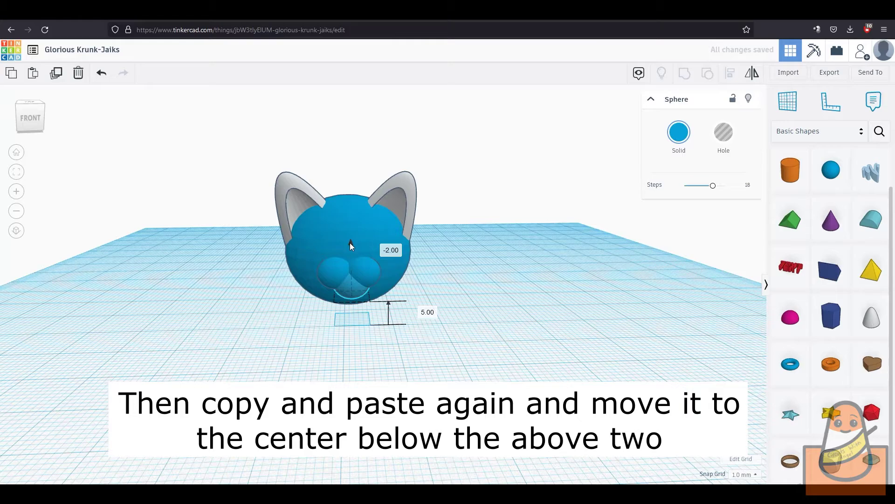
- Add a Round Roof shape 7 mm wide and raise it 12 mm onto the two upper muzzle spheres
{"action": "right_click_drag", "start_coordinate": [511, 286], "coordinate": [378, 306]}
{"action": "left_click", "coordinate": [507, 337]}
{"action": "right_click_drag", "start_coordinate": [243, 293], "coordinate": [411, 288]}
{"action": "left_click", "coordinate": [276, 255]}
{"action": "left_click", "coordinate": [459, 300]}
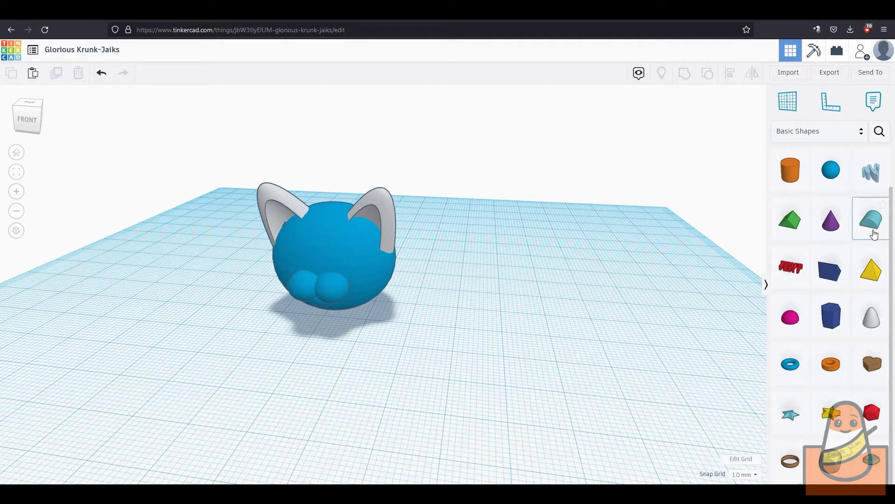
{"action": "left_click_drag", "start_coordinate": [874, 234], "coordinate": [305, 376]}
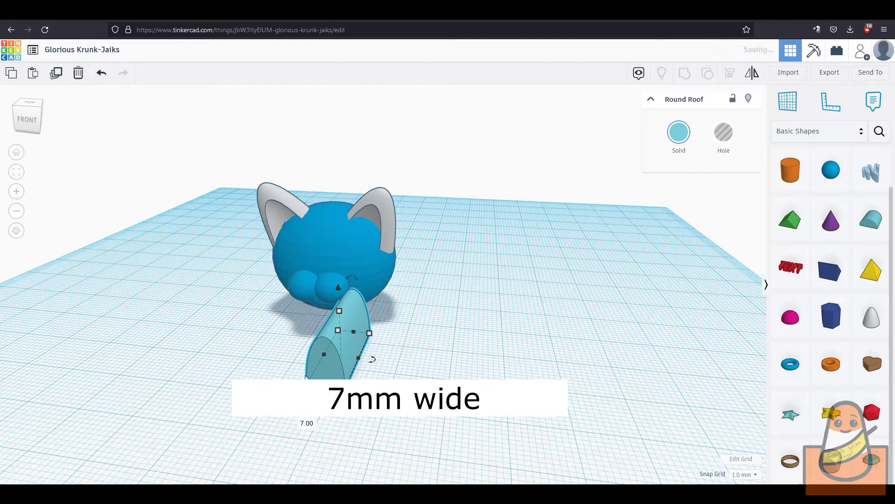
{"action": "left_click_drag", "start_coordinate": [344, 312], "coordinate": [322, 245]}
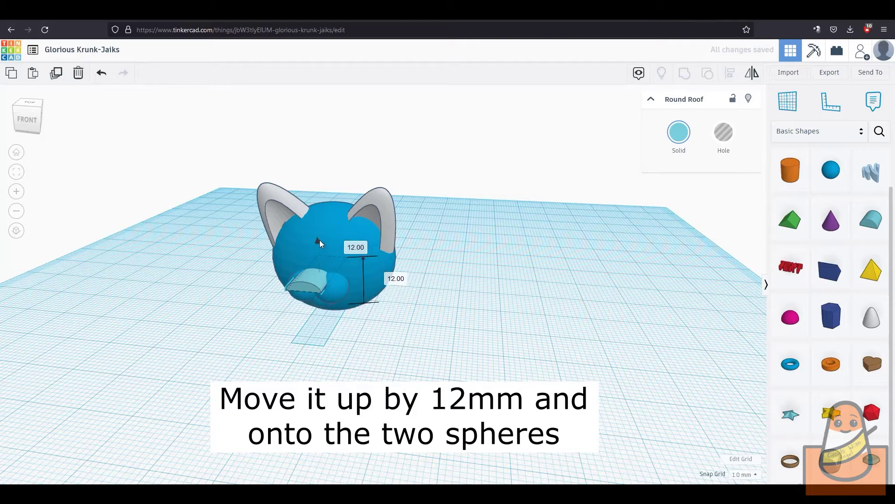
- Add a Roof shape beside the head and colour it light pink for the nose
{"action": "right_click_drag", "start_coordinate": [322, 244], "coordinate": [441, 328]}
{"action": "left_click", "coordinate": [441, 328]}
{"action": "scroll", "coordinate": [791, 267], "scroll_direction": "up", "scroll_amount": 1}
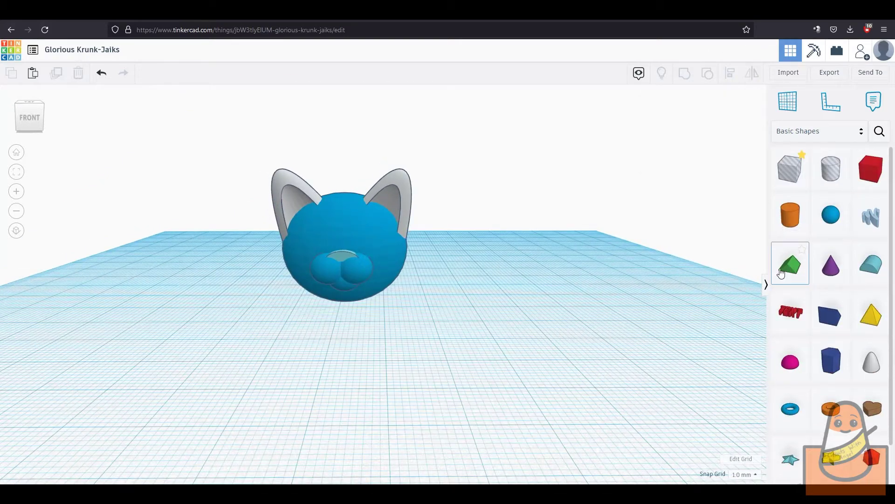
{"action": "left_click_drag", "start_coordinate": [779, 272], "coordinate": [423, 303]}
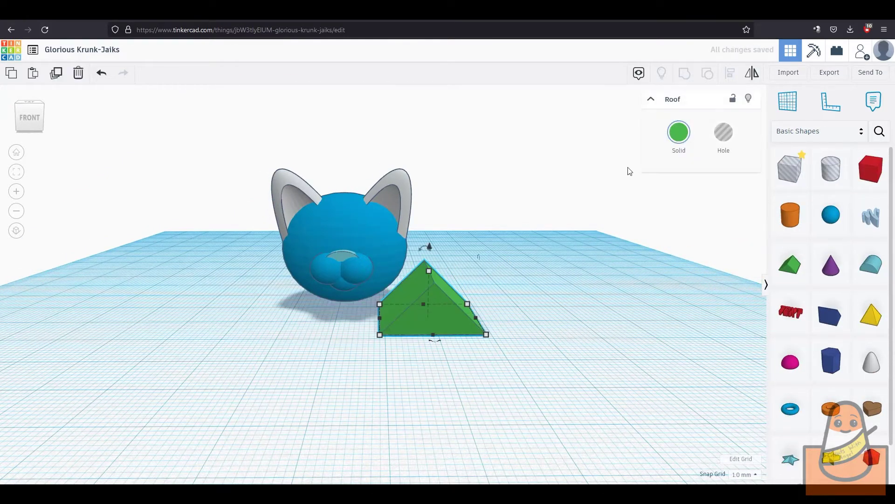
{"action": "left_click", "coordinate": [679, 145]}
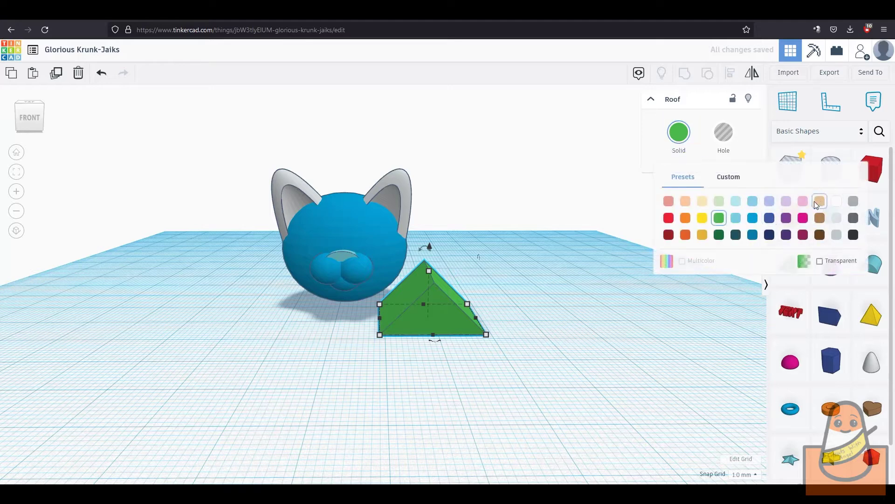
{"action": "left_click", "coordinate": [804, 201]}
- Turn the pink roof upside down and narrow it to 12 mm
{"action": "left_click_drag", "start_coordinate": [421, 253], "coordinate": [419, 304]}
{"action": "left_click_drag", "start_coordinate": [377, 325], "coordinate": [418, 325]}
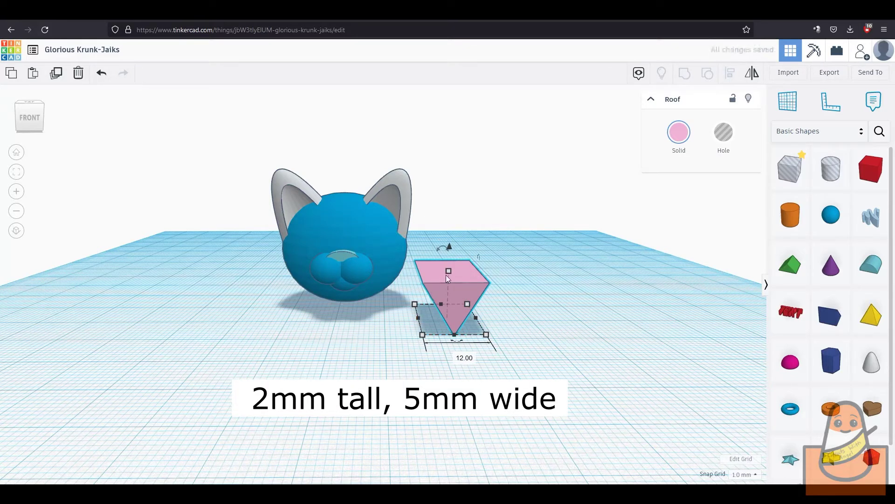
- Raise the pink roof and move it sideways in front of the muzzle, just below the snout bridge
{"action": "left_click_drag", "start_coordinate": [449, 271], "coordinate": [438, 229]}
{"action": "key", "text": "Left"}
{"action": "key", "text": "Left"}
{"action": "key", "text": "Left"}
{"action": "key", "text": "Left"}
{"action": "key", "text": "Left"}
{"action": "key", "text": "Left"}
{"action": "key", "text": "Left"}
{"action": "key", "text": "Left"}
{"action": "key", "text": "Left"}
{"action": "key", "text": "Left"}
{"action": "key", "text": "Left"}
{"action": "key", "text": "Left"}
{"action": "key", "text": "Left"}
{"action": "key", "text": "Left"}
{"action": "key", "text": "Left"}
{"action": "key", "text": "Left"}
{"action": "key", "text": "Left"}
{"action": "key", "text": "Left"}
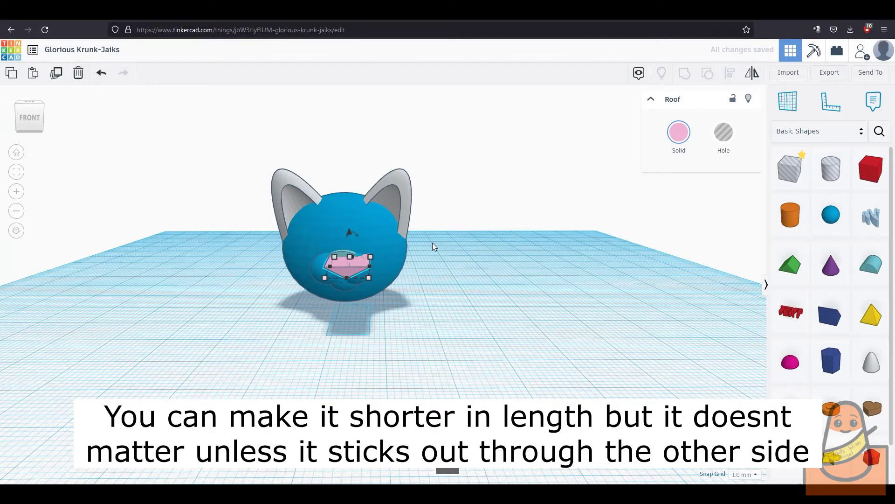
- Narrow the pink nose further, centre it and push it back into the muzzle under the snout bridge
{"action": "left_click_drag", "start_coordinate": [364, 266], "coordinate": [349, 268]}
{"action": "key", "text": "Right"}
{"action": "key", "text": "Up"}
{"action": "key", "text": "Up"}
{"action": "key", "text": "Up"}
{"action": "key", "text": "Up"}
{"action": "key", "text": "Up"}
{"action": "key", "text": "Up"}
{"action": "key", "text": "Up"}
{"action": "right_click_drag", "start_coordinate": [418, 260], "coordinate": [334, 286]}
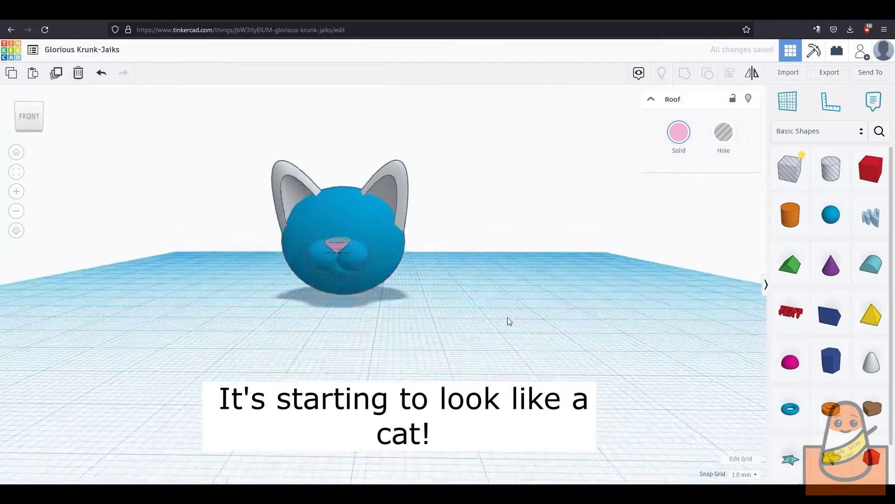
- Nudge the pink nose slightly so it sits beneath the front of the snout bridge
{"action": "right_click_drag", "start_coordinate": [507, 317], "coordinate": [482, 318]}
{"action": "left_click", "coordinate": [483, 318]}
{"action": "scroll", "coordinate": [373, 322], "scroll_direction": "up", "scroll_amount": 4}
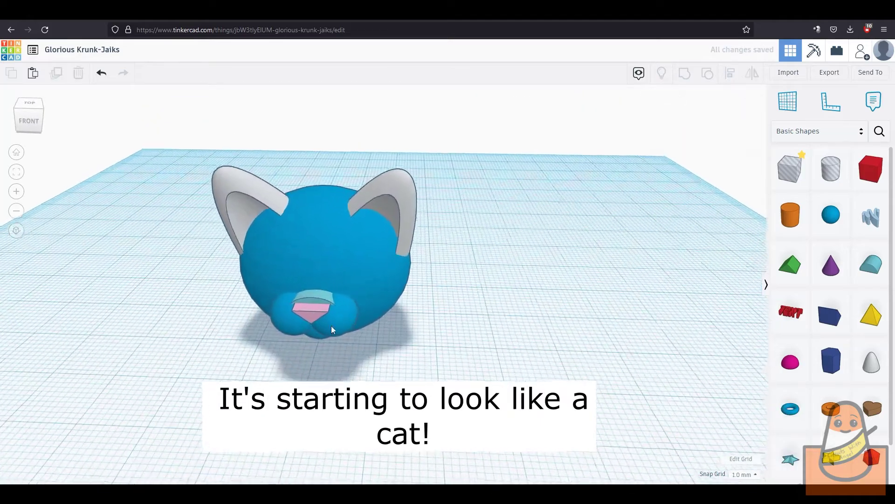
{"action": "left_click", "coordinate": [309, 304]}
{"action": "left_click_drag", "start_coordinate": [309, 310], "coordinate": [307, 318]}
{"action": "left_click", "coordinate": [432, 353]}
{"action": "right_click_drag", "start_coordinate": [431, 353], "coordinate": [448, 344]}
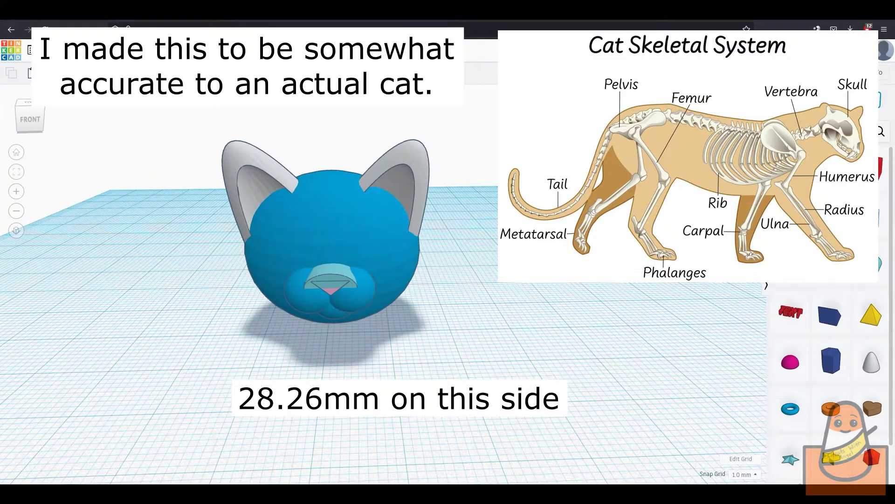
- Add a sphere hole beside the head, sized about 10.9 mm by 9.27 mm and 8.06 mm tall
{"action": "right_click_drag", "start_coordinate": [513, 303], "coordinate": [452, 297]}
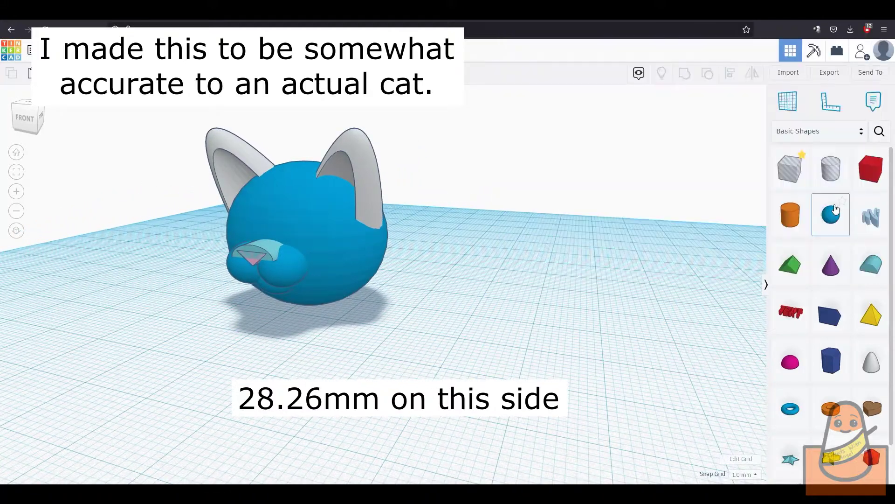
{"action": "left_click_drag", "start_coordinate": [835, 209], "coordinate": [435, 343]}
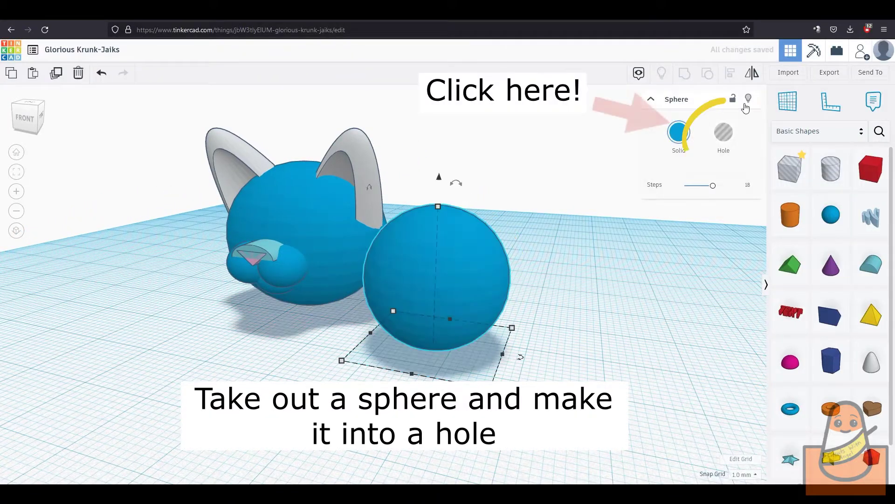
{"action": "left_click", "coordinate": [723, 132]}
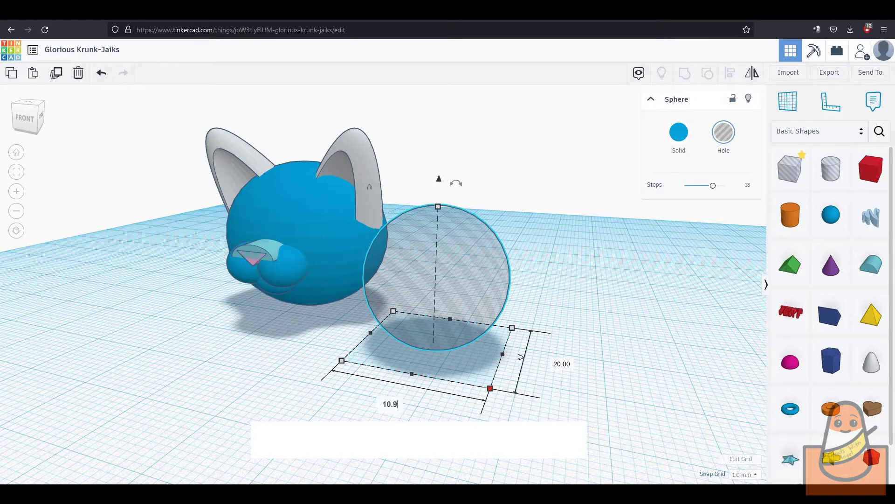
{"action": "key", "text": "Return"}
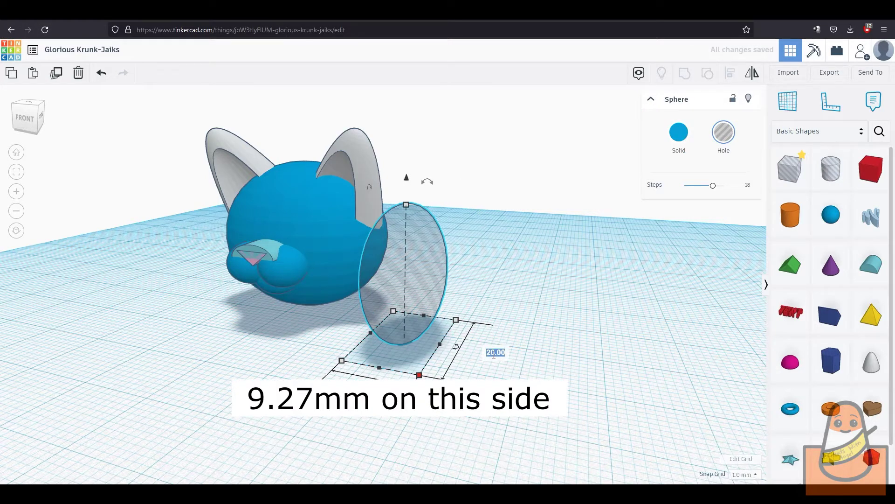
{"action": "key", "text": "Return"}
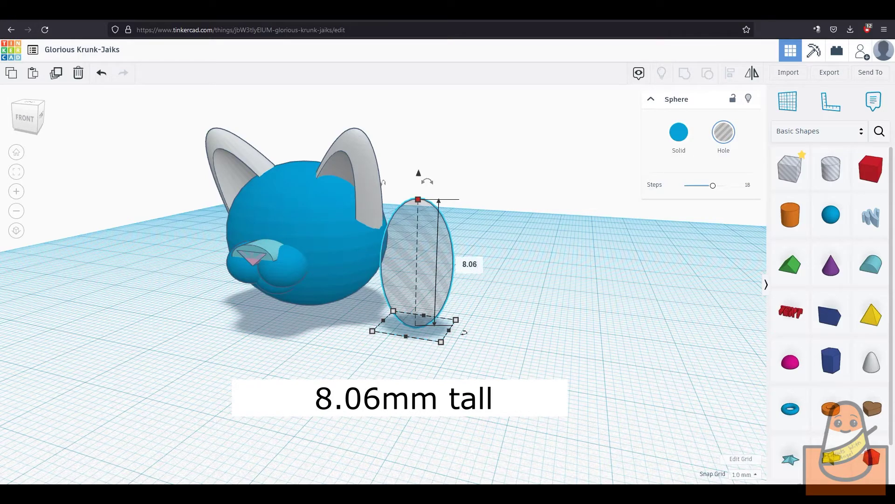
- Move the sphere hole into the head's right eye area, 12 mm above the workplane
{"action": "left_click_drag", "start_coordinate": [401, 302], "coordinate": [344, 288]}
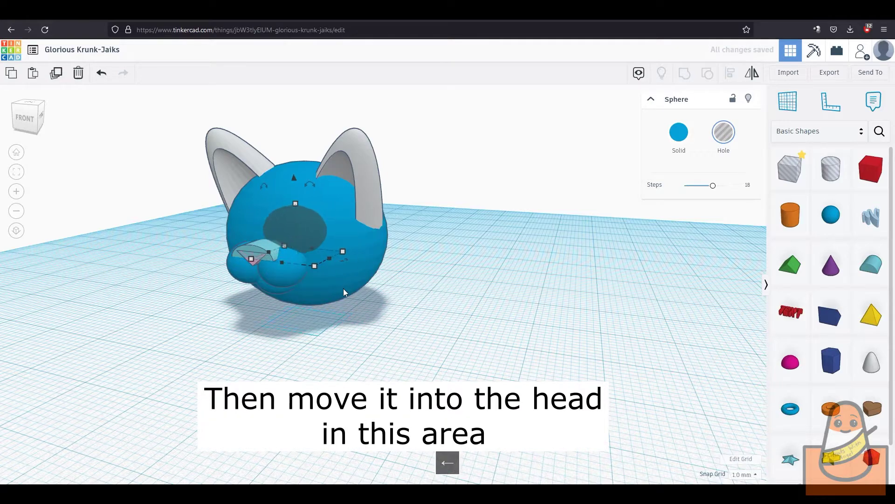
{"action": "key", "text": "Right"}
{"action": "left_click_drag", "start_coordinate": [297, 177], "coordinate": [298, 170]}
{"action": "key", "text": "Up"}
{"action": "key", "text": "Up"}
{"action": "right_click_drag", "start_coordinate": [415, 294], "coordinate": [464, 308]}
{"action": "left_click_drag", "start_coordinate": [389, 185], "coordinate": [389, 192]}
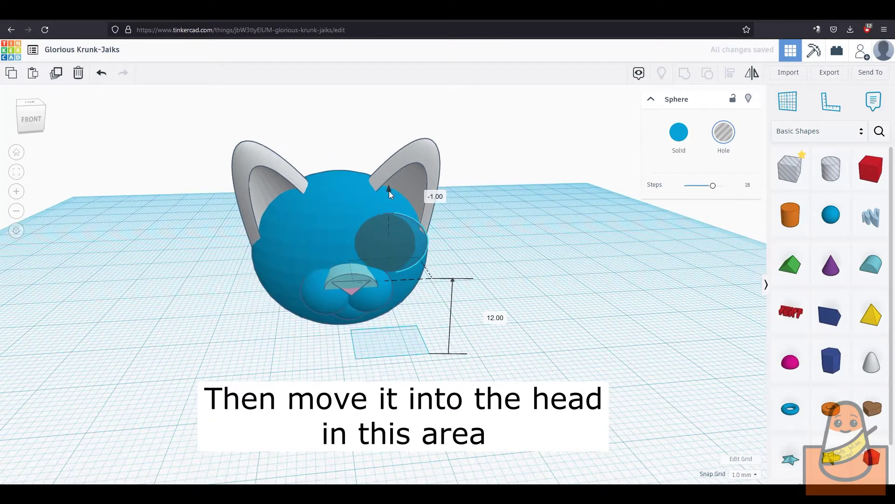
- Duplicate the eye hole and shift the copy sideways to the matching left eye position
{"action": "key", "text": "ctrl+c"}
{"action": "key", "text": "ctrl+v"}
{"action": "key", "text": "Left"}
{"action": "key", "text": "Left"}
{"action": "key", "text": "Left"}
{"action": "key", "text": "Left"}
{"action": "key", "text": "Left"}
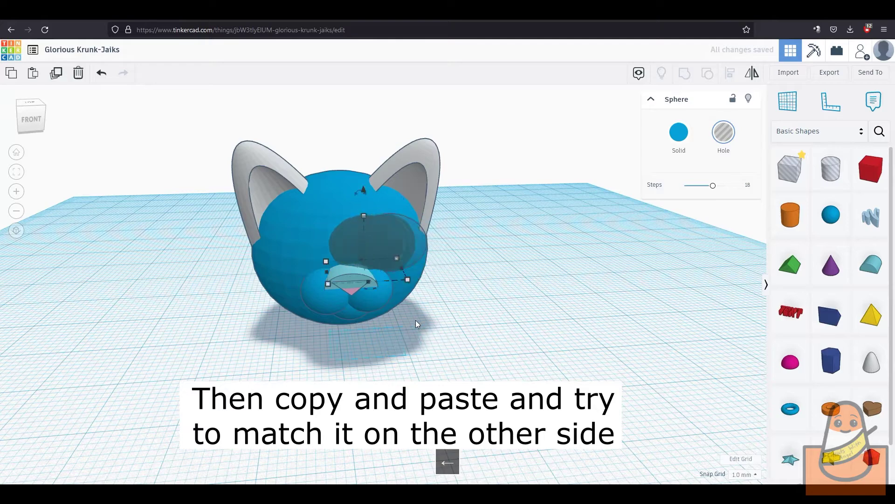
{"action": "key", "text": "Left"}
{"action": "key", "text": "Left"}
{"action": "key", "text": "Left"}
{"action": "key", "text": "Left"}
{"action": "key", "text": "Left"}
{"action": "key", "text": "Left"}
{"action": "right_click_drag", "start_coordinate": [373, 265], "coordinate": [536, 289]}
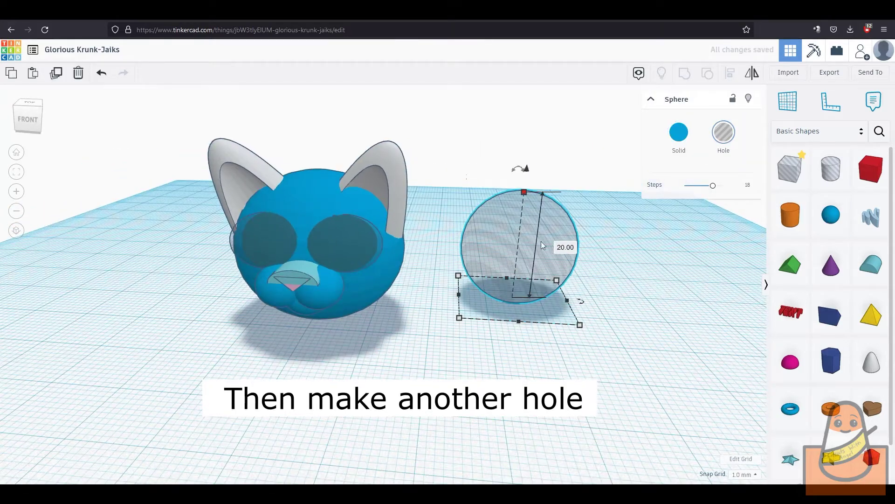
- Size the additional sphere hole to 4.93 mm tall, with sides of 6.24 mm and 5.65 mm
{"action": "key", "text": "Return"}
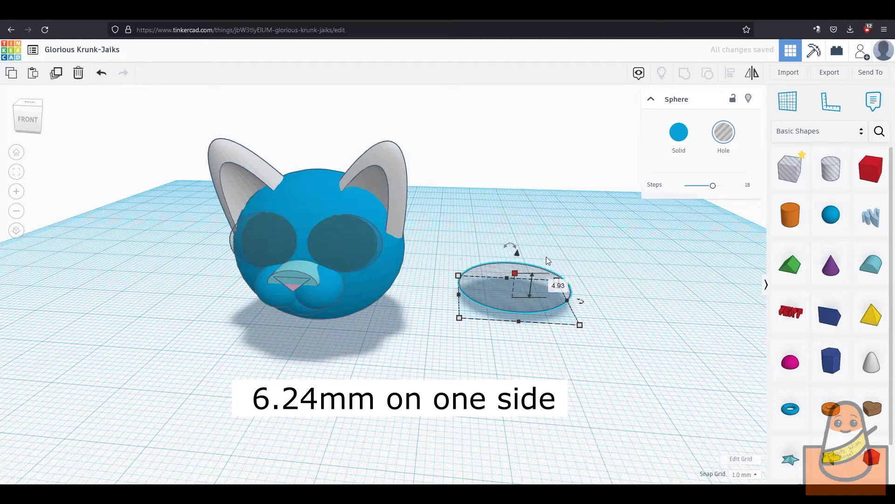
{"action": "type", "text": "6.24"}
{"action": "key", "text": "Return"}
{"action": "left_click", "coordinate": [515, 309]}
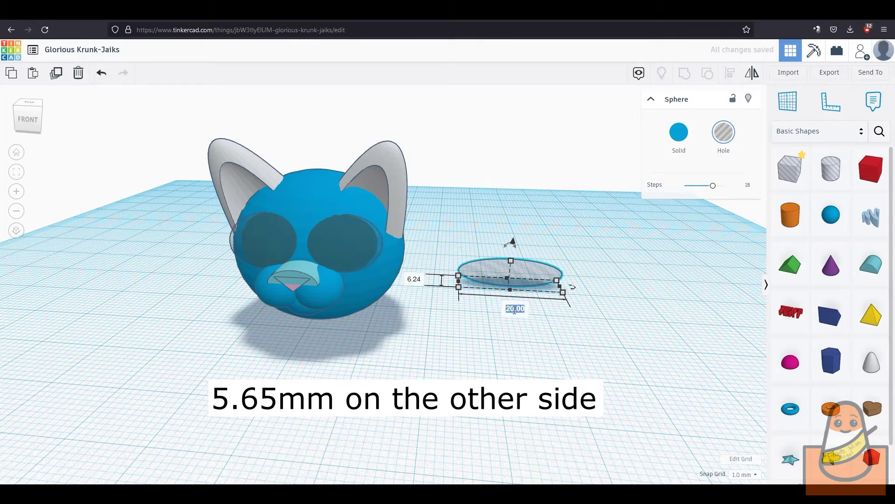
{"action": "type", "text": "5."}
{"action": "key", "text": "Return"}
{"action": "left_click", "coordinate": [560, 310]}
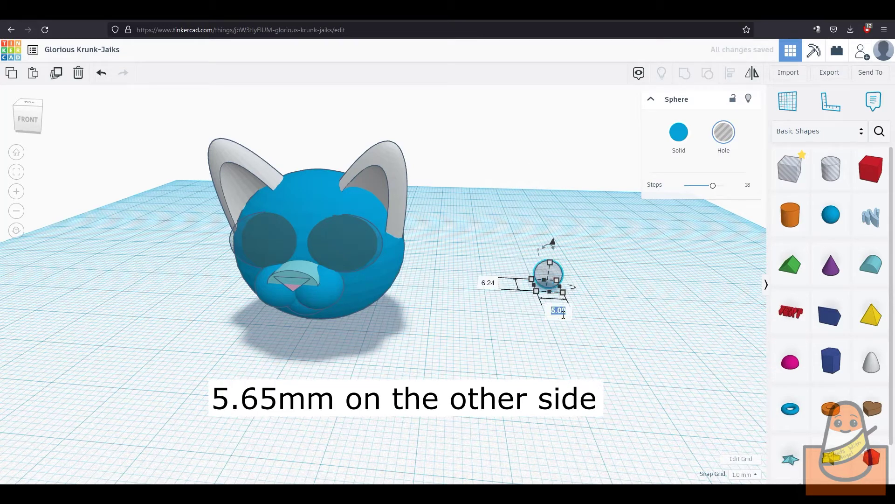
{"action": "key", "text": "Return"}
- Move the small sphere hole to the face and raise it above the bridge of the nose, between the eye holes
{"action": "key", "text": "Left"}
{"action": "key", "text": "Left"}
{"action": "key", "text": "Left"}
{"action": "key", "text": "Left"}
{"action": "key", "text": "Left"}
{"action": "key", "text": "Left"}
{"action": "key", "text": "Left"}
{"action": "key", "text": "Left"}
{"action": "key", "text": "Left"}
{"action": "key", "text": "Left"}
{"action": "key", "text": "Left"}
{"action": "key", "text": "Left"}
{"action": "left_click_drag", "start_coordinate": [493, 243], "coordinate": [493, 168]}
{"action": "key", "text": "Left"}
{"action": "key", "text": "Left"}
{"action": "key", "text": "Left"}
{"action": "key", "text": "Left"}
{"action": "key", "text": "Left"}
{"action": "key", "text": "Left"}
{"action": "key", "text": "Left"}
{"action": "key", "text": "Left"}
{"action": "key", "text": "Left"}
{"action": "key", "text": "Left"}
{"action": "key", "text": "Left"}
{"action": "key", "text": "Left"}
{"action": "key", "text": "Left"}
{"action": "key", "text": "Left"}
{"action": "key", "text": "Left"}
{"action": "key", "text": "Left"}
{"action": "key", "text": "Left"}
{"action": "key", "text": "Left"}
{"action": "key", "text": "Left"}
{"action": "key", "text": "Left"}
{"action": "key", "text": "Down"}
{"action": "key", "text": "Down"}
{"action": "key", "text": "Down"}
{"action": "key", "text": "Down"}
{"action": "key", "text": "Down"}
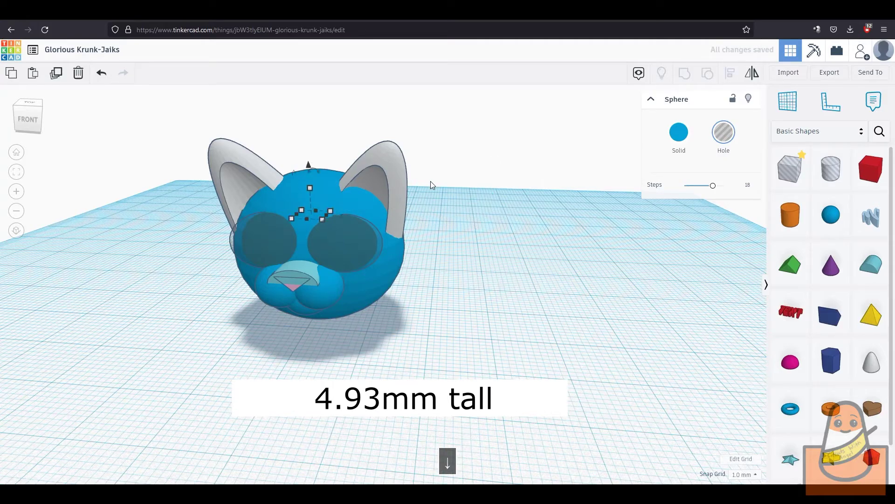
- Try grouping the sphere holes with the head, and ungroup them again
{"action": "right_click_drag", "start_coordinate": [539, 267], "coordinate": [250, 194]}
{"action": "key", "text": "Escape"}
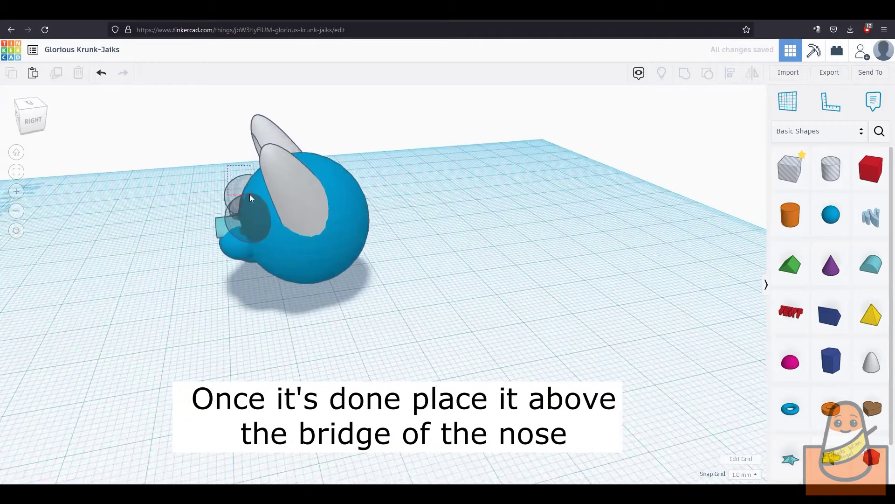
{"action": "left_click", "coordinate": [250, 194]}
{"action": "left_click", "coordinate": [326, 219], "text": "shift"}
{"action": "left_click", "coordinate": [684, 73]}
{"action": "mouse_move", "coordinate": [93, 327]}
{"action": "right_mouse_down"}
{"action": "mouse_move", "coordinate": [199, 307]}
{"action": "mouse_move", "coordinate": [103, 326]}
{"action": "right_mouse_up"}
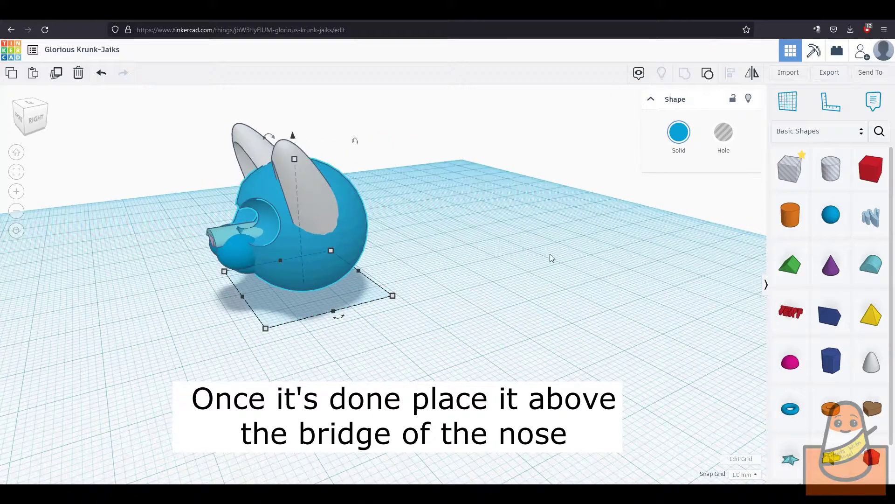
{"action": "right_click_drag", "start_coordinate": [551, 258], "coordinate": [546, 220]}
{"action": "key", "text": "ctrl+shift+g"}
{"action": "key", "text": "Escape"}
- Group the three sphere holes with the head to cut the eye sockets and the dip above the nose
{"action": "left_click", "coordinate": [248, 213]}
{"action": "right_click_drag", "start_coordinate": [248, 213], "coordinate": [213, 224]}
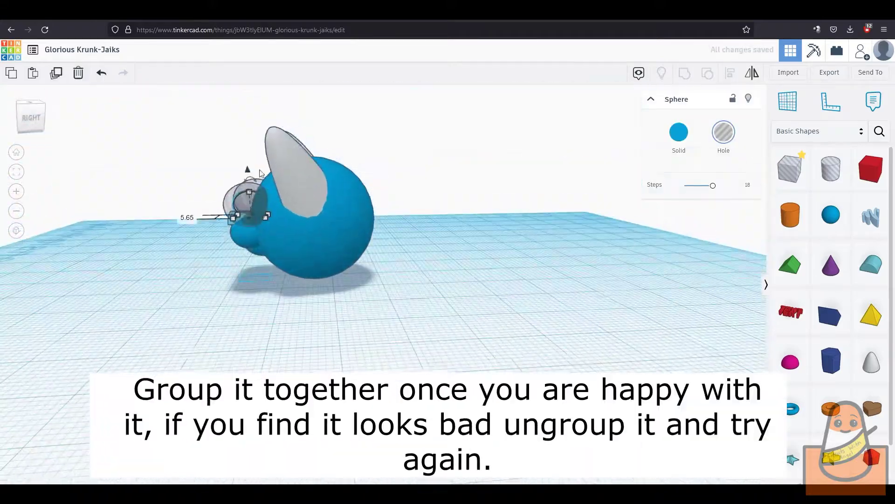
{"action": "key", "text": "ctrl+a"}
{"action": "left_click", "coordinate": [690, 73]}
{"action": "right_click_drag", "start_coordinate": [303, 316], "coordinate": [378, 334]}
{"action": "left_click", "coordinate": [394, 355]}
{"action": "right_click_drag", "start_coordinate": [299, 350], "coordinate": [378, 308]}
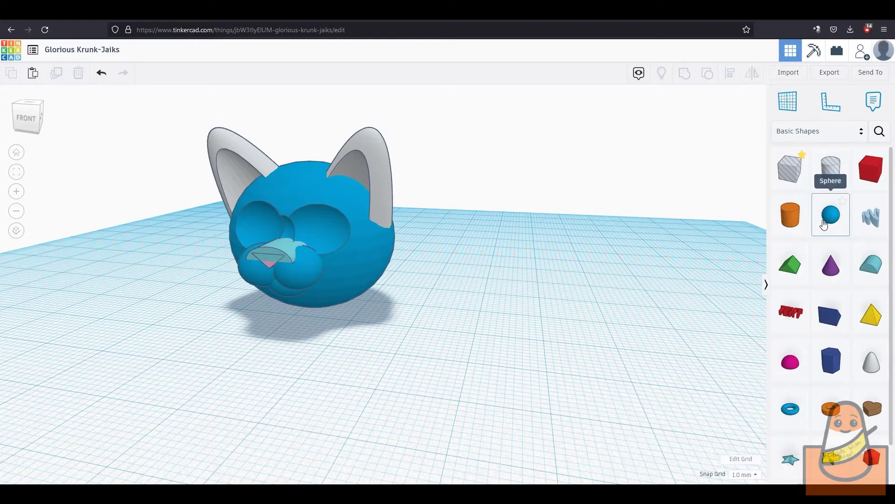
- Add a solid sphere beside the head and set its sides to 7.27 mm and 13.18 mm
{"action": "left_click_drag", "start_coordinate": [824, 225], "coordinate": [483, 330]}
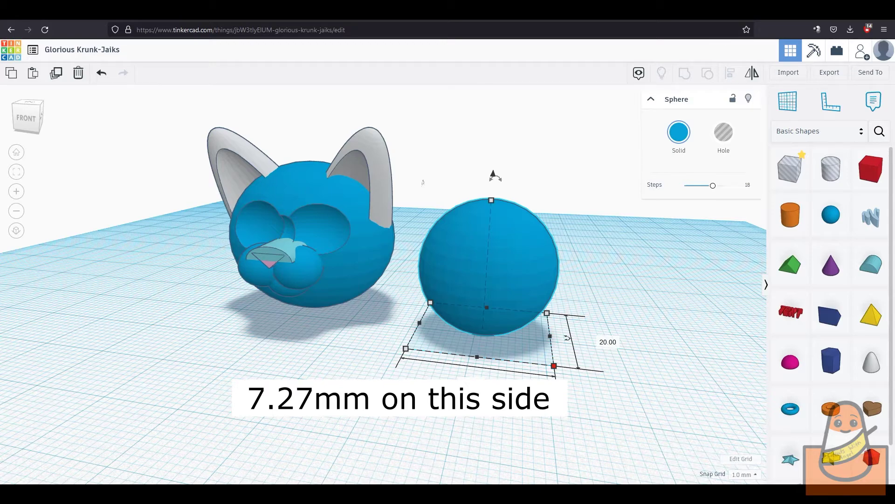
{"action": "key", "text": "Return"}
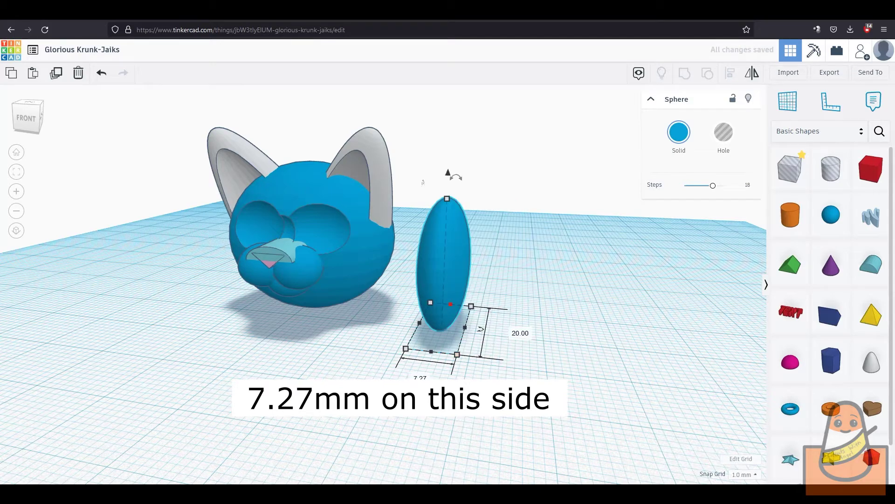
{"action": "type", "text": "12.18"}
{"action": "key", "text": "Return"}
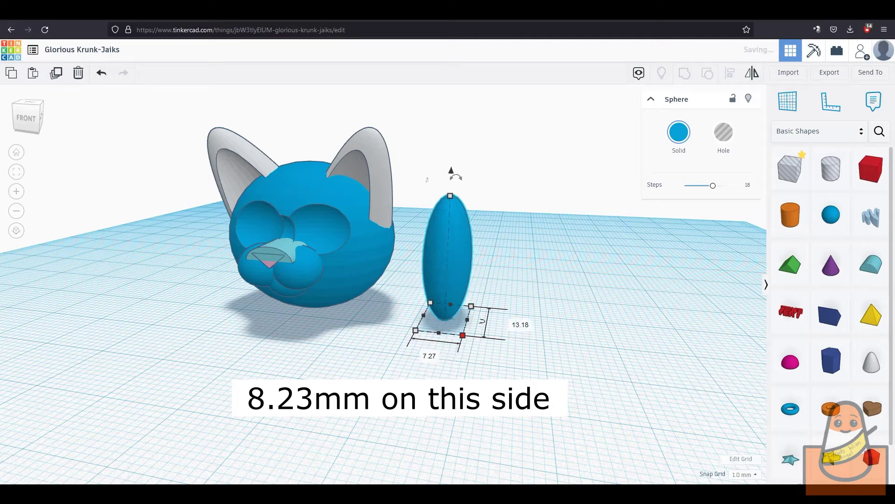
- Set the height of the flattened sphere beside the head to 5 mm
{"action": "right_click_drag", "start_coordinate": [541, 359], "coordinate": [396, 254]}
{"action": "left_click", "coordinate": [385, 263]}
{"action": "type", "text": "5"}
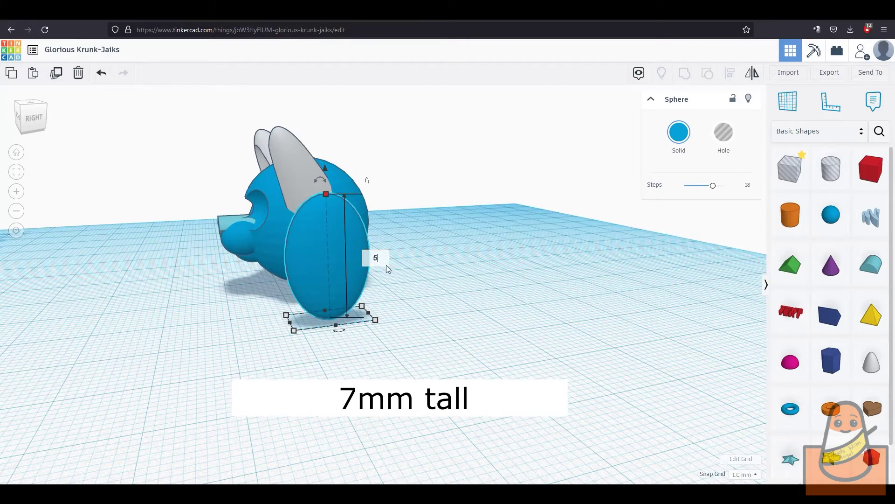
{"action": "key", "text": "Return"}
{"action": "right_click_drag", "start_coordinate": [261, 280], "coordinate": [224, 322]}
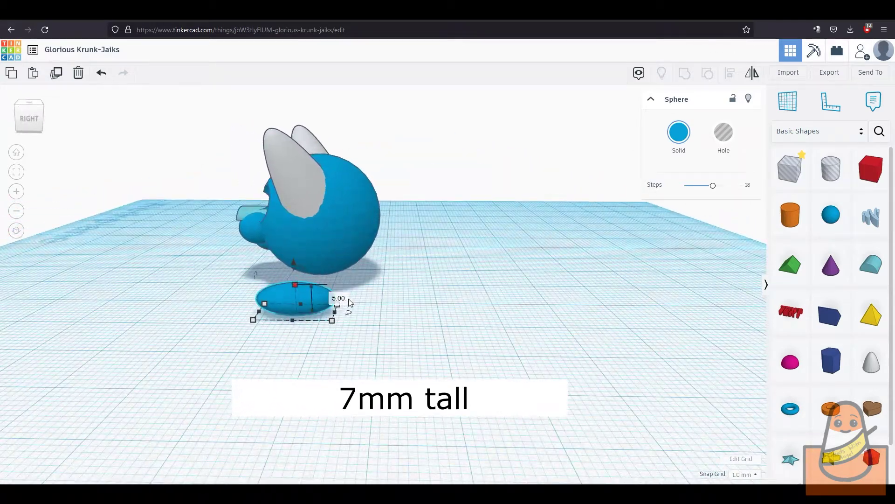
{"action": "left_click", "coordinate": [343, 299]}
{"action": "key", "text": "BackSpace"}
{"action": "right_click_drag", "start_coordinate": [187, 257], "coordinate": [280, 303]}
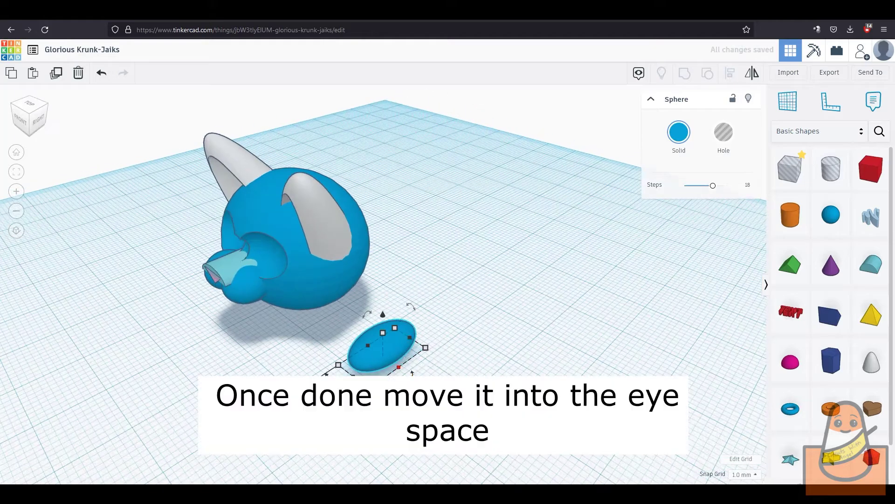
- Move the flattened sphere in front of one eye socket and raise it 12 mm above the workplane
{"action": "left_click_drag", "start_coordinate": [415, 373], "coordinate": [349, 378]}
{"action": "key", "text": "Left"}
{"action": "right_click_drag", "start_coordinate": [350, 376], "coordinate": [433, 313]}
{"action": "key", "text": "Left"}
{"action": "key", "text": "Left"}
{"action": "key", "text": "Left"}
{"action": "key", "text": "Left"}
{"action": "key", "text": "Left"}
{"action": "key", "text": "Left"}
{"action": "key", "text": "Left"}
{"action": "key", "text": "Left"}
{"action": "key", "text": "Left"}
{"action": "key", "text": "Left"}
{"action": "key", "text": "Left"}
{"action": "key", "text": "Left"}
{"action": "key", "text": "Left"}
{"action": "key", "text": "Left"}
{"action": "key", "text": "Left"}
{"action": "key", "text": "Left"}
{"action": "key", "text": "Left"}
{"action": "key", "text": "Left"}
{"action": "key", "text": "Right"}
{"action": "left_click_drag", "start_coordinate": [364, 292], "coordinate": [360, 212]}
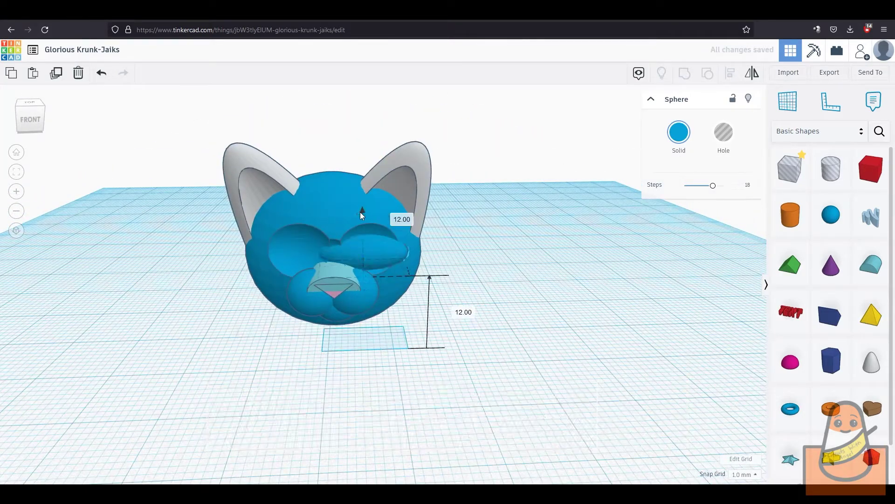
- Narrow the sphere so it fits inside the eye socket and adjust its position there
{"action": "left_click_drag", "start_coordinate": [321, 266], "coordinate": [351, 268]}
{"action": "key", "text": "Left"}
{"action": "key", "text": "Left"}
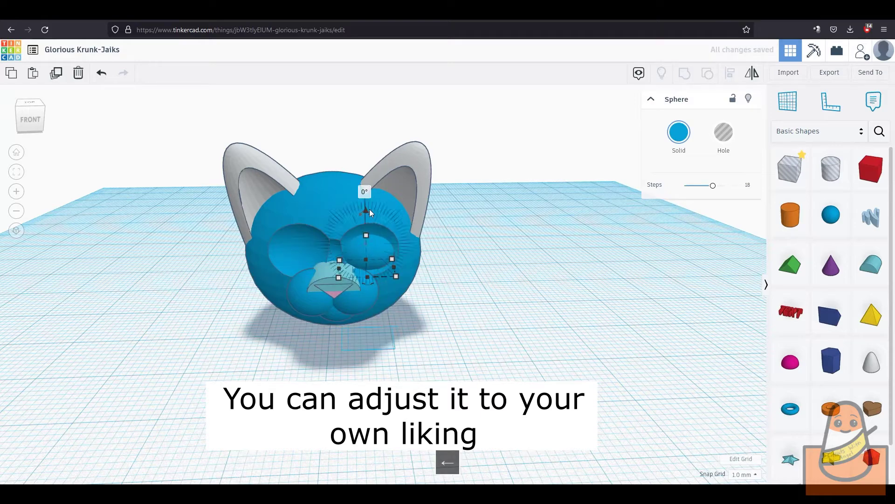
{"action": "left_click_drag", "start_coordinate": [368, 210], "coordinate": [368, 213]}
{"action": "right_click_drag", "start_coordinate": [489, 257], "coordinate": [411, 243]}
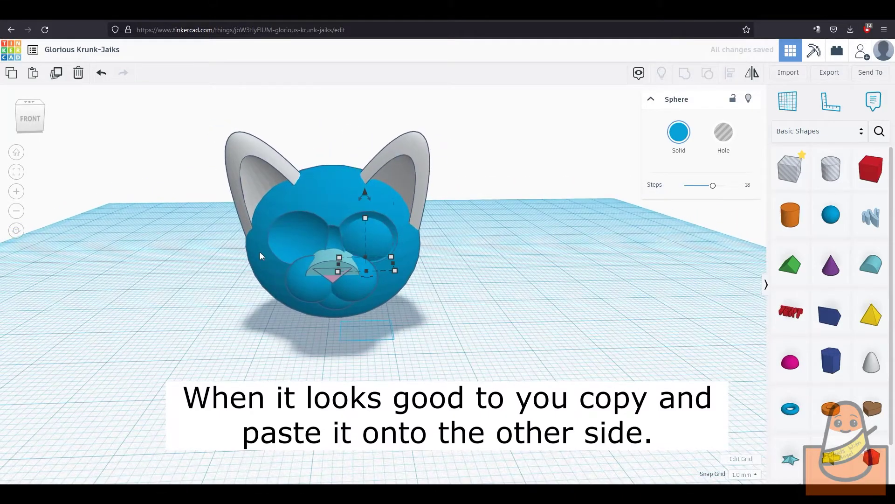
- Try placing a copy of the eyeball in the other eye socket, and delete the copy
{"action": "key", "text": "ctrl+c"}
{"action": "key", "text": "ctrl+v"}
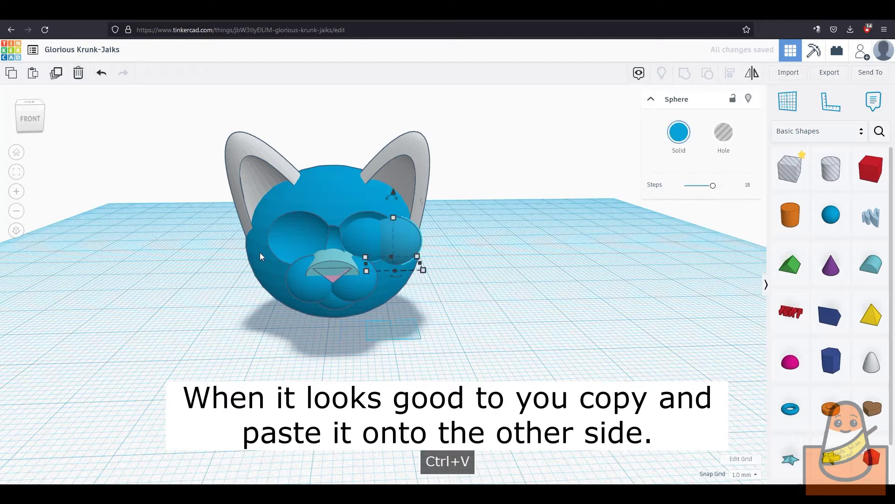
{"action": "key", "text": "Left"}
{"action": "key", "text": "Left"}
{"action": "key", "text": "Left"}
{"action": "key", "text": "Left"}
{"action": "key", "text": "Left"}
{"action": "key", "text": "Left"}
{"action": "key", "text": "Left"}
{"action": "key", "text": "Left"}
{"action": "key", "text": "Left"}
{"action": "key", "text": "Left"}
{"action": "key", "text": "Left"}
{"action": "key", "text": "Left"}
{"action": "key", "text": "Left"}
{"action": "key", "text": "Left"}
{"action": "key", "text": "Up"}
{"action": "key", "text": "Up"}
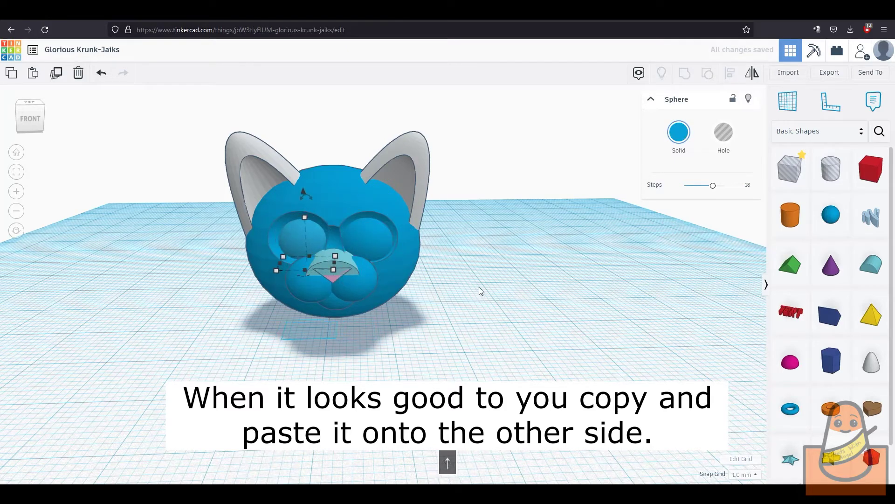
{"action": "right_click_drag", "start_coordinate": [480, 288], "coordinate": [422, 340]}
{"action": "key", "text": "Left"}
{"action": "key", "text": "Up"}
{"action": "key", "text": "Down"}
{"action": "key", "text": "Delete"}
- Duplicate the fitted eyeball and move the copy into the empty eye socket
{"action": "left_click", "coordinate": [357, 298]}
{"action": "key", "text": "ctrl+v"}
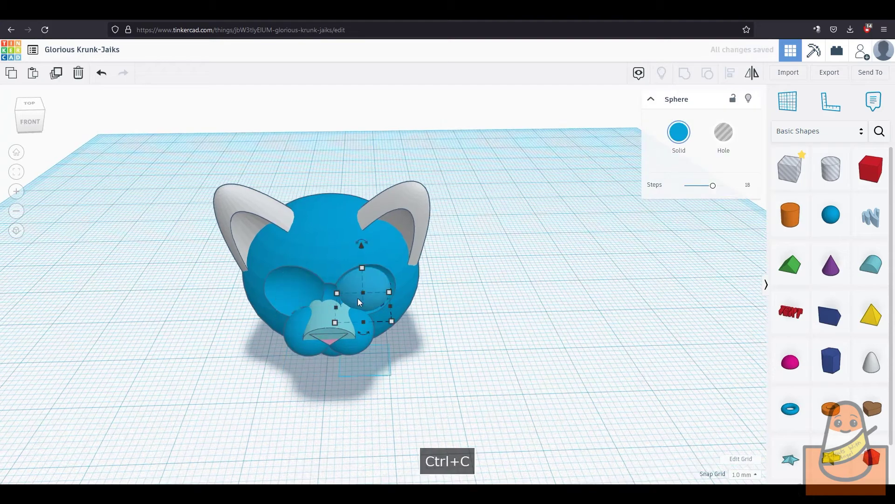
{"action": "key", "text": "Left"}
{"action": "key", "text": "Left"}
{"action": "key", "text": "Left"}
{"action": "key", "text": "Left"}
{"action": "key", "text": "Left"}
{"action": "key", "text": "Left"}
{"action": "key", "text": "Left"}
{"action": "key", "text": "Left"}
{"action": "key", "text": "Left"}
{"action": "key", "text": "Left"}
{"action": "key", "text": "Left"}
{"action": "key", "text": "Left"}
{"action": "key", "text": "Left"}
{"action": "key", "text": "Left"}
{"action": "key", "text": "Left"}
{"action": "key", "text": "Left"}
{"action": "key", "text": "Left"}
{"action": "key", "text": "Left"}
{"action": "right_click_drag", "start_coordinate": [358, 350], "coordinate": [360, 332]}
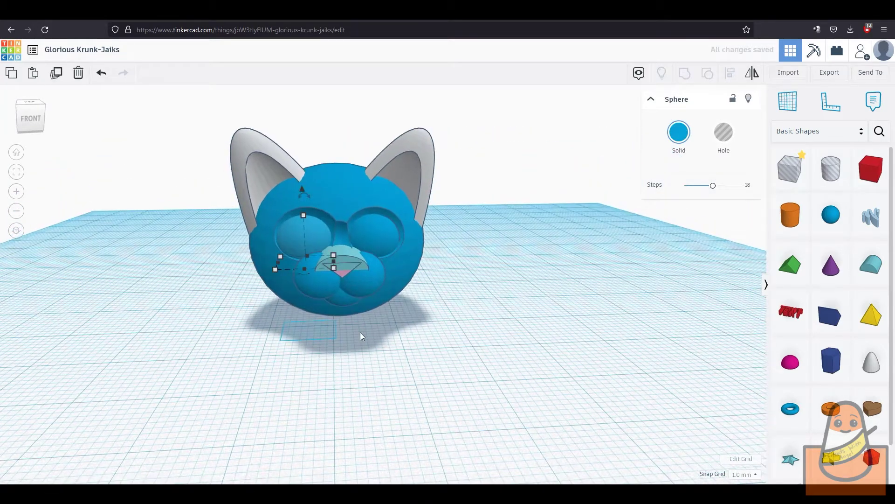
{"action": "left_click", "coordinate": [470, 324]}
{"action": "right_click_drag", "start_coordinate": [471, 328], "coordinate": [454, 321]}
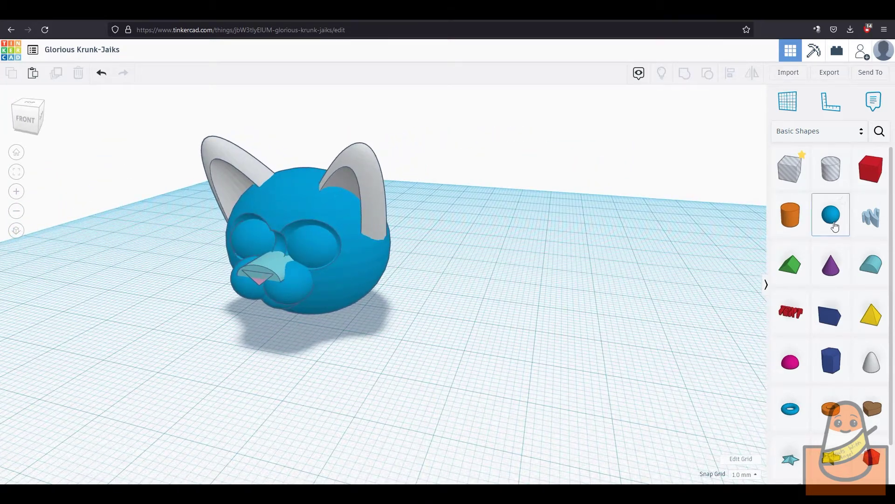
- Add a sphere beside the head for the pupil, 3 mm on both sides and 4 mm tall
{"action": "left_click_drag", "start_coordinate": [834, 226], "coordinate": [512, 315]}
{"action": "left_click", "coordinate": [435, 316]}
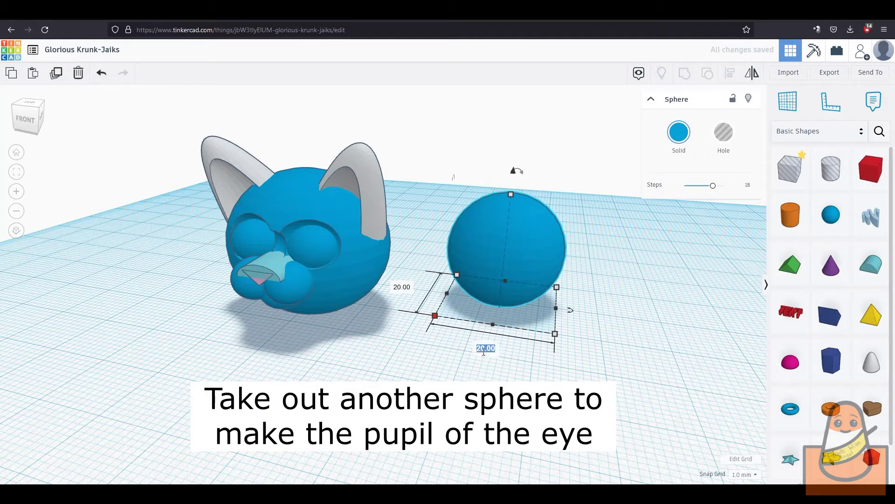
{"action": "type", "text": "3"}
{"action": "key", "text": "Return"}
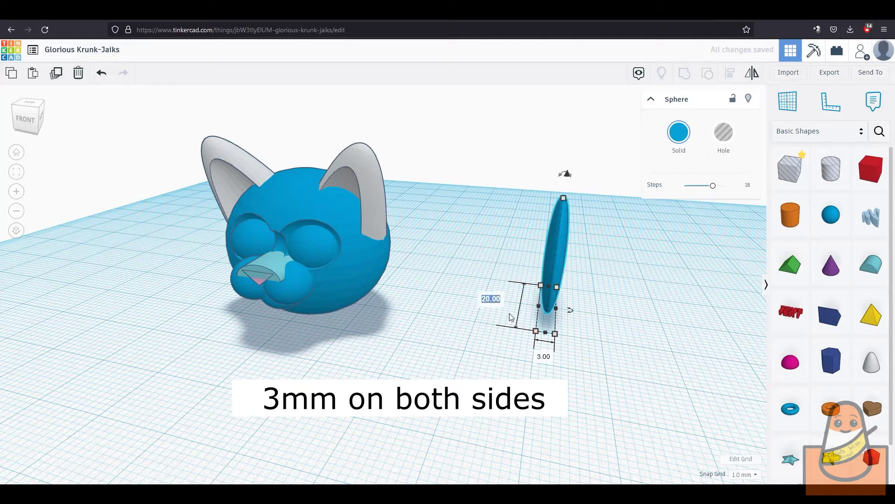
{"action": "type", "text": "3"}
{"action": "key", "text": "Return"}
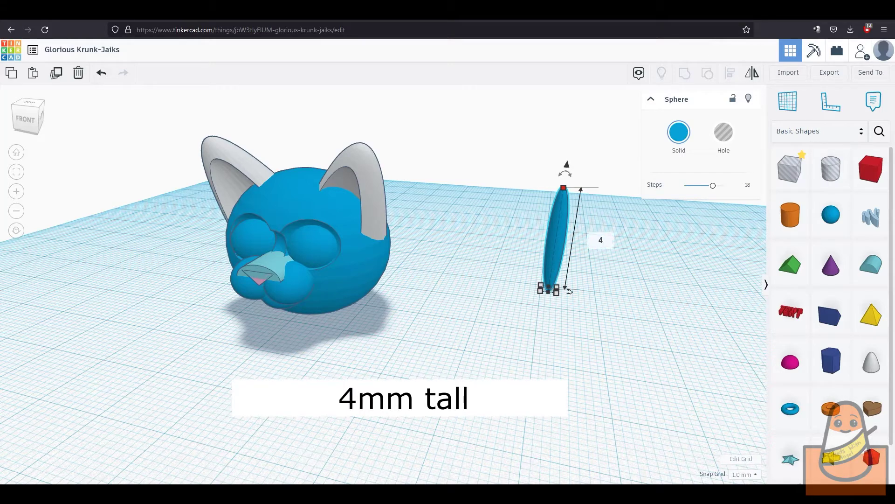
{"action": "type", "text": "4"}
{"action": "key", "text": "Return"}
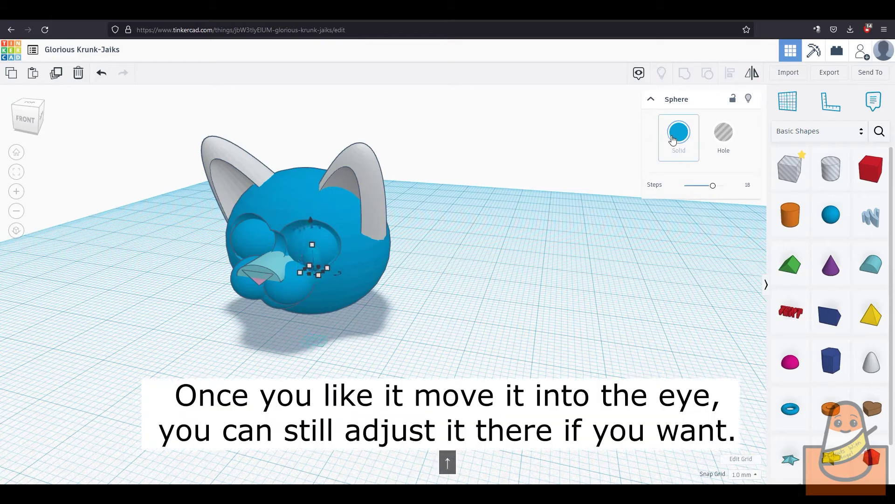
- Fit a black pupil onto each eyeball and colour both eyeballs white
{"action": "right_click_drag", "start_coordinate": [311, 228], "coordinate": [390, 242]}
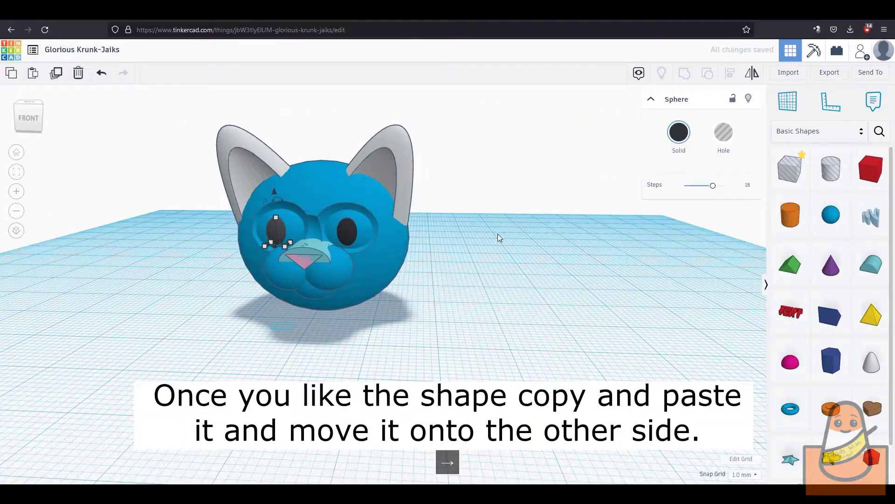
{"action": "right_click_drag", "start_coordinate": [497, 234], "coordinate": [471, 223]}
{"action": "left_click", "coordinate": [336, 258]}
{"action": "left_click", "coordinate": [406, 250]}
{"action": "key", "text": "Right"}
{"action": "right_click_drag", "start_coordinate": [415, 261], "coordinate": [364, 246]}
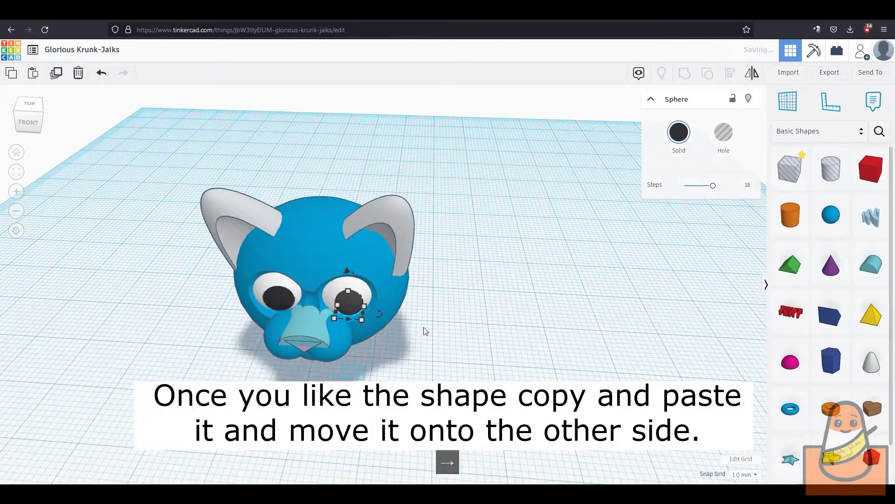
{"action": "right_click_drag", "start_coordinate": [326, 280], "coordinate": [333, 250]}
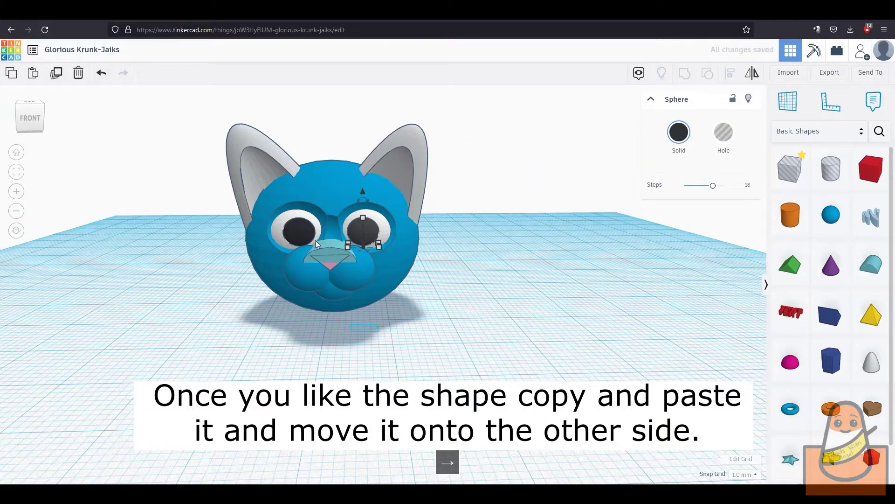
- Group all the shapes of the cat head and set the group's colour to Multicolor
{"action": "left_click", "coordinate": [434, 300]}
{"action": "right_click_drag", "start_coordinate": [433, 301], "coordinate": [387, 303]}
{"action": "right_click_drag", "start_coordinate": [653, 275], "coordinate": [315, 222]}
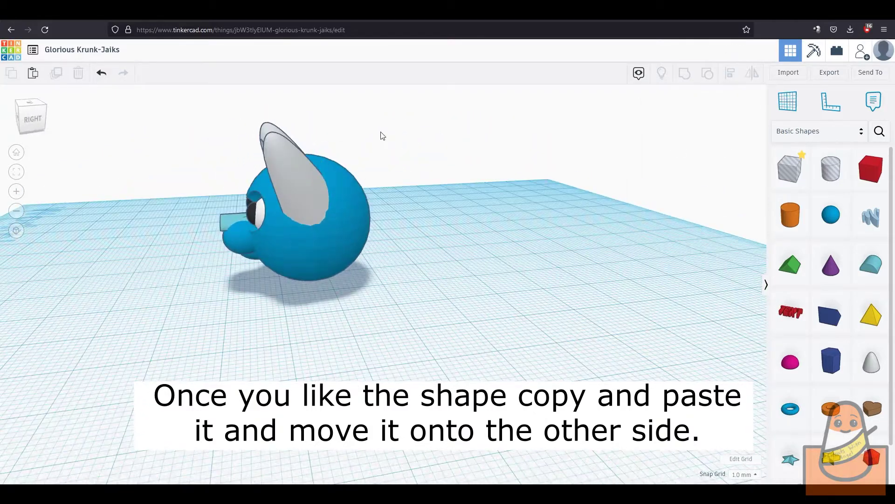
{"action": "left_click_drag", "start_coordinate": [382, 136], "coordinate": [197, 294]}
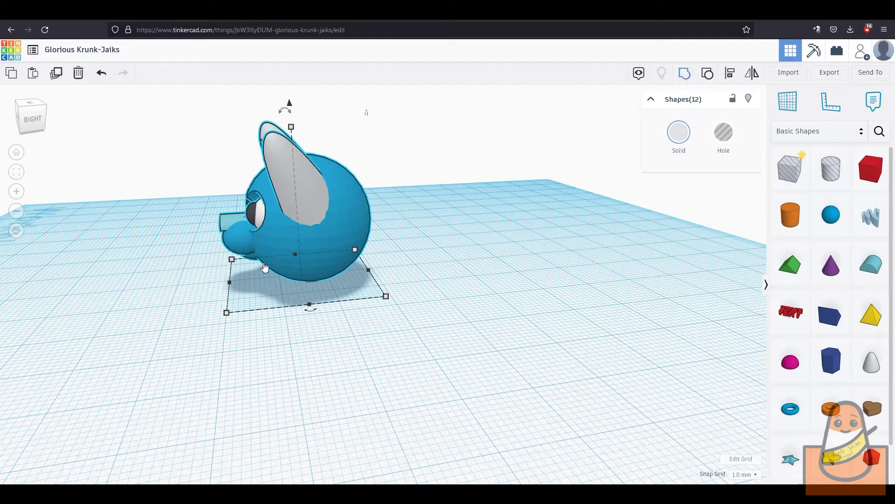
{"action": "key", "text": "ctrl+g"}
{"action": "right_click_drag", "start_coordinate": [331, 356], "coordinate": [315, 367]}
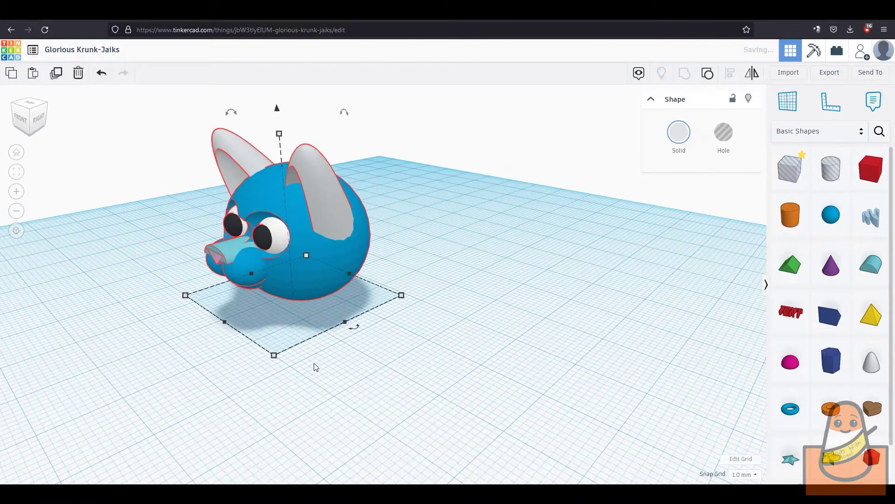
{"action": "left_click", "coordinate": [679, 133]}
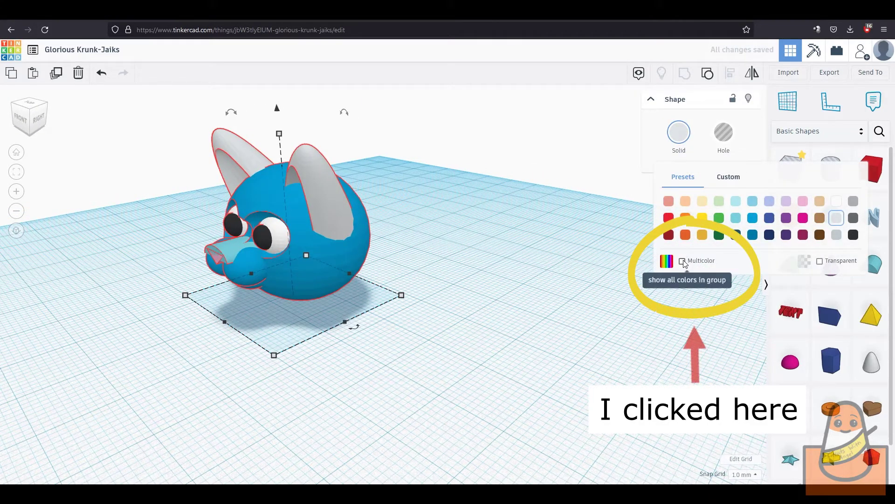
- Raise the head 30 mm above the workplane and add a body sphere below it, 50 mm long and 25 mm wide
{"action": "right_click_drag", "start_coordinate": [441, 217], "coordinate": [313, 152]}
{"action": "left_click_drag", "start_coordinate": [311, 149], "coordinate": [327, 96]}
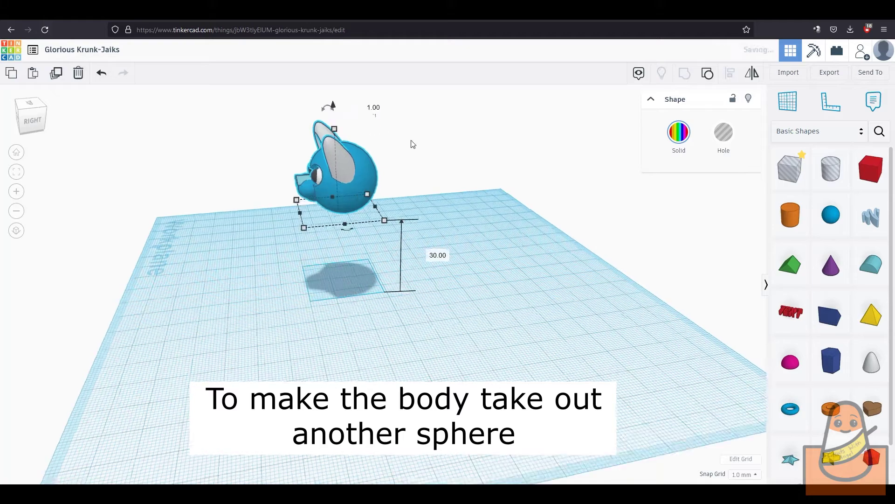
{"action": "left_click_drag", "start_coordinate": [831, 215], "coordinate": [390, 304]}
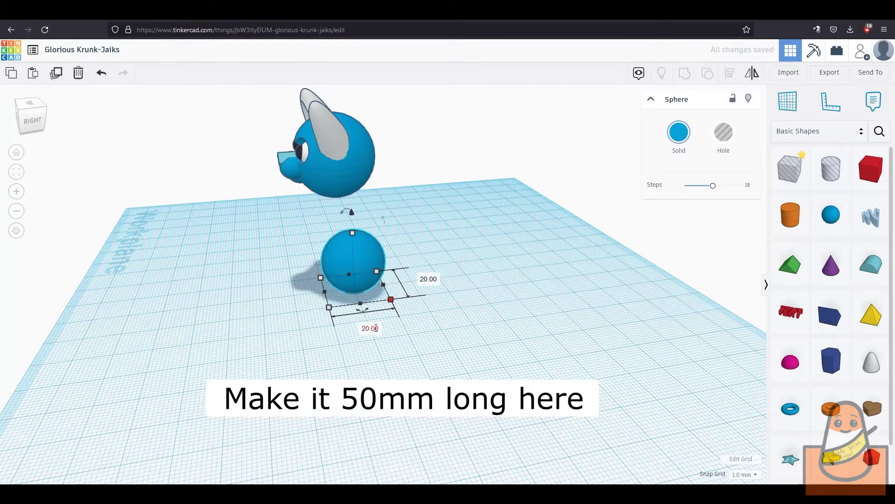
{"action": "key", "text": "Return"}
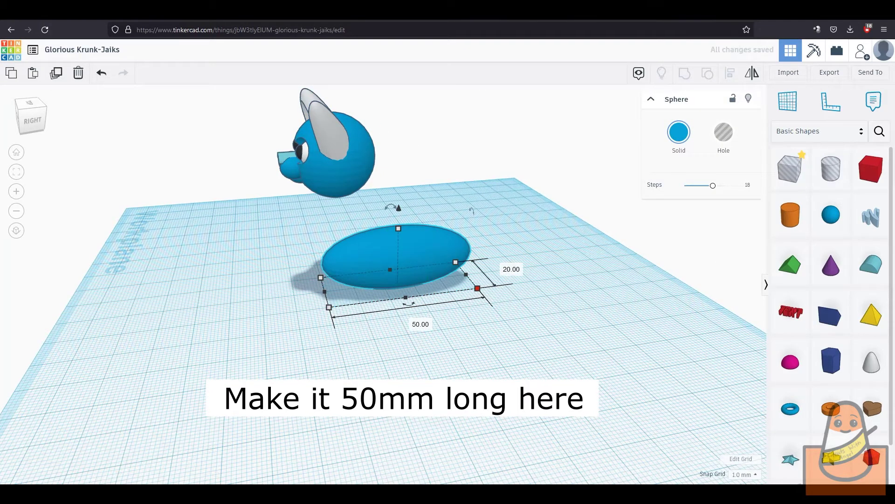
{"action": "left_click", "coordinate": [510, 270]}
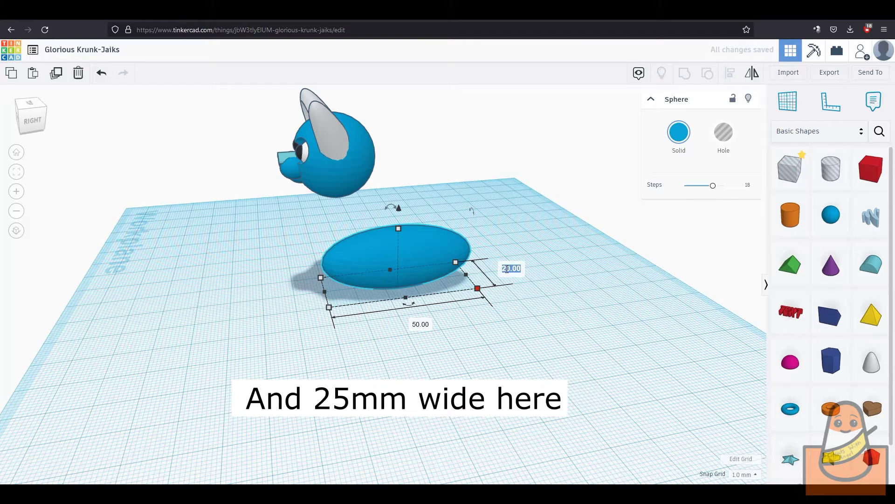
{"action": "key", "text": "Return"}
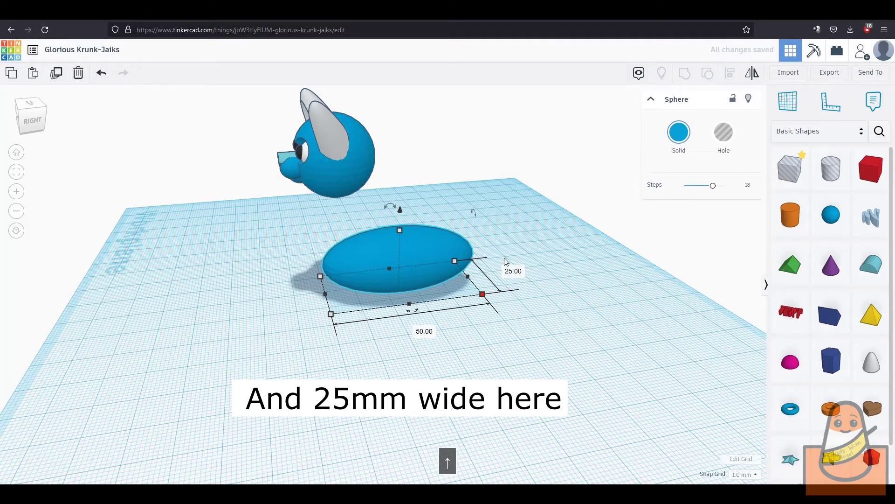
- Lift the body until it sits slightly below the head and tilt it by 5 degrees
{"action": "right_click_drag", "start_coordinate": [511, 263], "coordinate": [511, 291]}
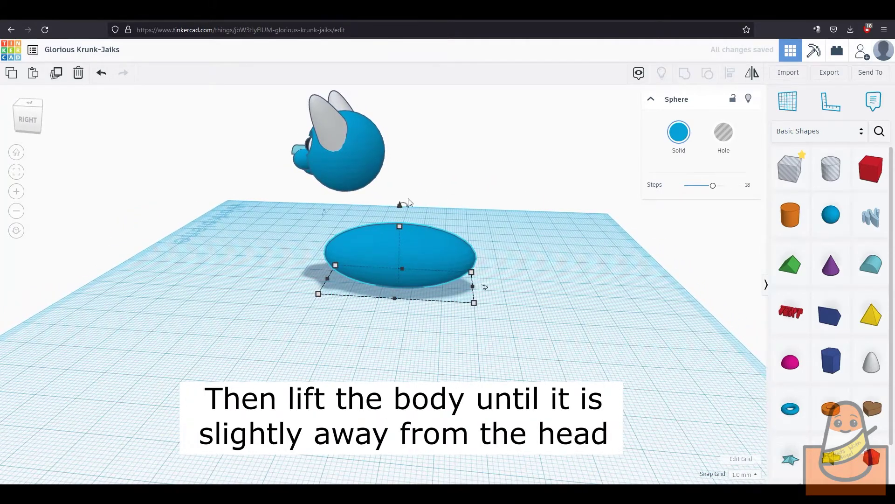
{"action": "left_click_drag", "start_coordinate": [401, 206], "coordinate": [431, 123]}
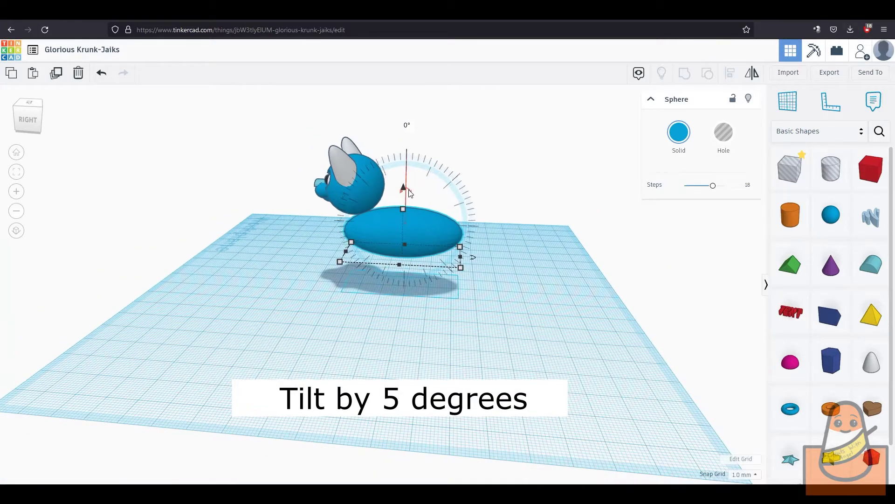
{"action": "mouse_move", "coordinate": [422, 161]}
{"action": "left_mouse_down"}
{"action": "mouse_move", "coordinate": [438, 133]}
{"action": "mouse_move", "coordinate": [416, 146]}
{"action": "left_mouse_up"}
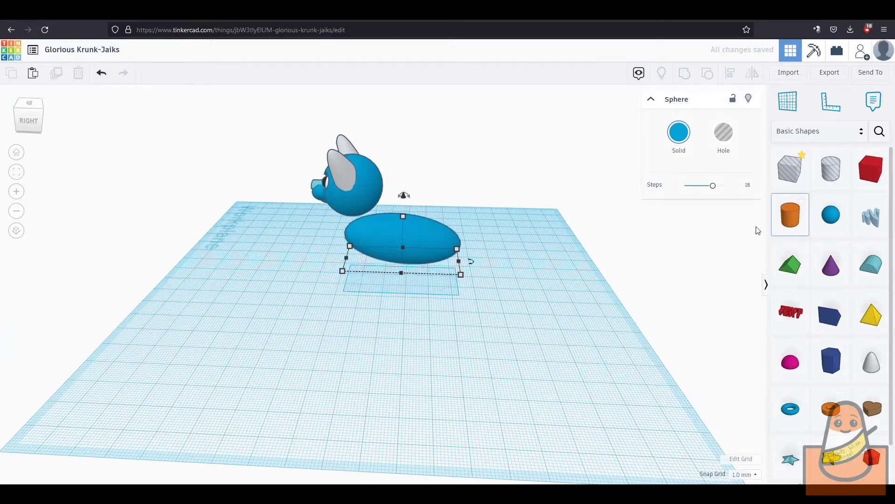
- Add a cylinder for the neck, raise it, and move it between the head and the body
{"action": "left_click_drag", "start_coordinate": [790, 214], "coordinate": [355, 309]}
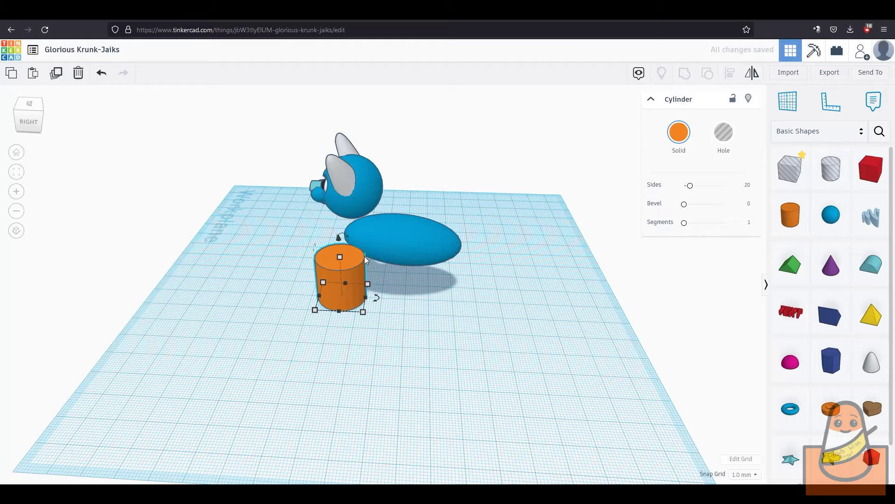
{"action": "mouse_move", "coordinate": [338, 239]}
{"action": "left_click_drag", "start_coordinate": [338, 238], "coordinate": [335, 186]}
{"action": "key", "text": "Up"}
{"action": "key", "text": "Up"}
{"action": "key", "text": "Up"}
{"action": "key", "text": "Up"}
{"action": "key", "text": "Up"}
{"action": "key", "text": "Up"}
{"action": "key", "text": "Up"}
{"action": "key", "text": "Up"}
{"action": "key", "text": "Up"}
{"action": "key", "text": "Up"}
{"action": "key", "text": "Up"}
{"action": "key", "text": "Up"}
{"action": "key", "text": "Up"}
{"action": "key", "text": "Up"}
{"action": "key", "text": "Up"}
{"action": "key", "text": "Up"}
{"action": "key", "text": "Up"}
{"action": "key", "text": "Up"}
{"action": "right_click_drag", "start_coordinate": [346, 284], "coordinate": [314, 266]}
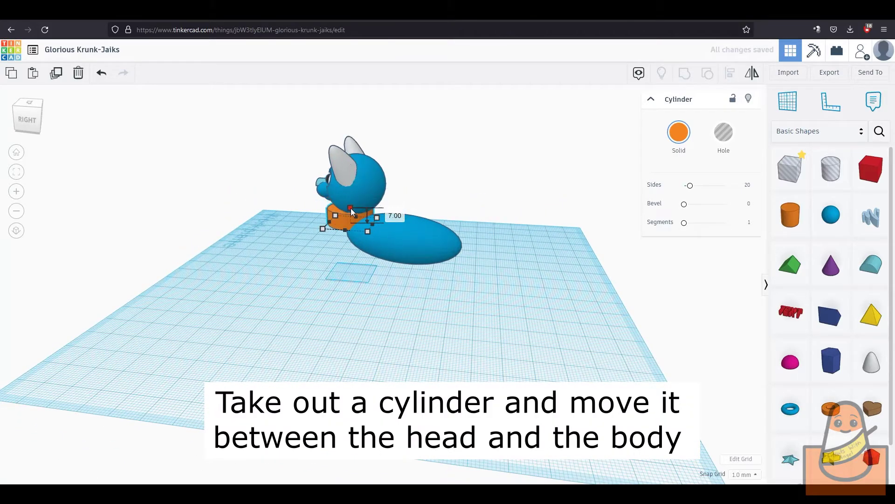
- Shrink the neck cylinder to about 7 mm tall and tilt it to fit between the head and the body
{"action": "left_click_drag", "start_coordinate": [351, 208], "coordinate": [380, 211]}
{"action": "right_click_drag", "start_coordinate": [380, 211], "coordinate": [325, 257]}
{"action": "left_click_drag", "start_coordinate": [318, 259], "coordinate": [331, 257]}
{"action": "right_click_drag", "start_coordinate": [349, 252], "coordinate": [273, 236]}
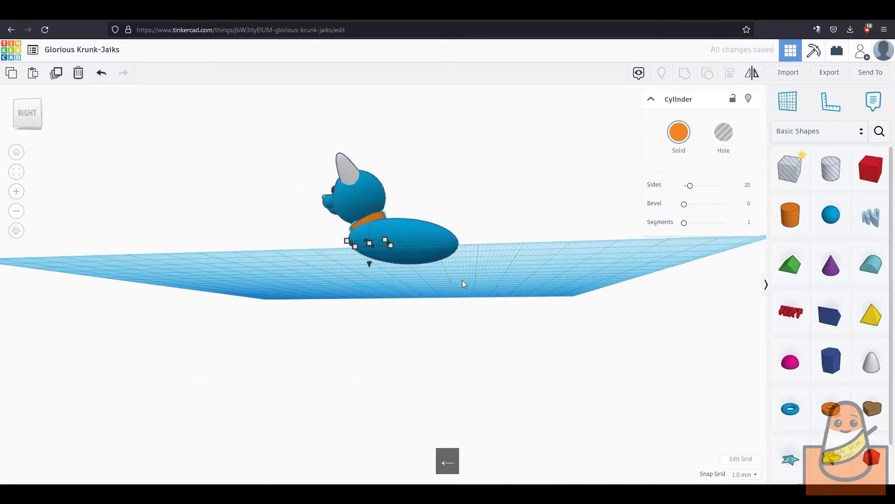
{"action": "right_click_drag", "start_coordinate": [462, 280], "coordinate": [371, 184]}
{"action": "left_click_drag", "start_coordinate": [371, 184], "coordinate": [363, 170]}
- Centre the neck cylinder and the body sphere under the head as seen from behind
{"action": "right_click_drag", "start_coordinate": [397, 218], "coordinate": [434, 231]}
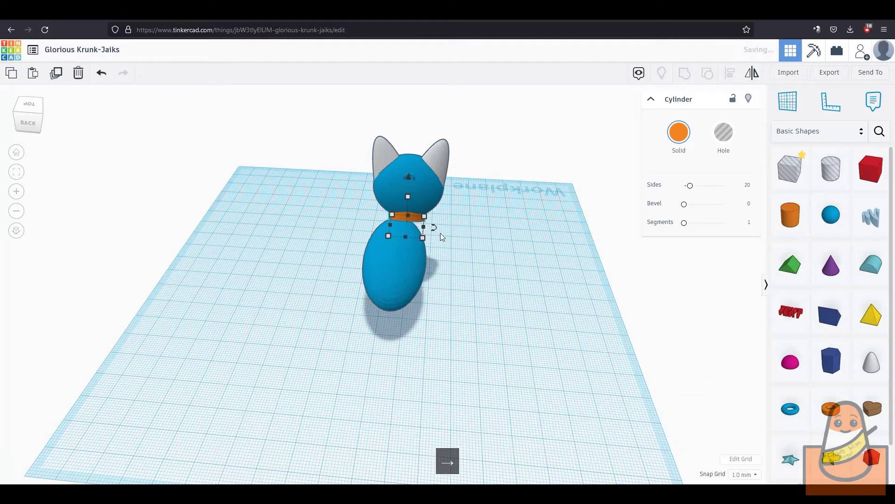
{"action": "right_click_drag", "start_coordinate": [440, 234], "coordinate": [393, 233]}
{"action": "left_click", "coordinate": [407, 226]}
{"action": "mouse_move", "coordinate": [411, 196]}
{"action": "left_mouse_down"}
{"action": "mouse_move", "coordinate": [409, 174]}
{"action": "mouse_move", "coordinate": [405, 193]}
{"action": "left_mouse_up"}
{"action": "left_click", "coordinate": [378, 209]}
{"action": "right_click_drag", "start_coordinate": [406, 193], "coordinate": [401, 223]}
{"action": "left_click", "coordinate": [401, 224]}
{"action": "left_click_drag", "start_coordinate": [404, 194], "coordinate": [407, 188]}
{"action": "right_click_drag", "start_coordinate": [508, 267], "coordinate": [460, 241]}
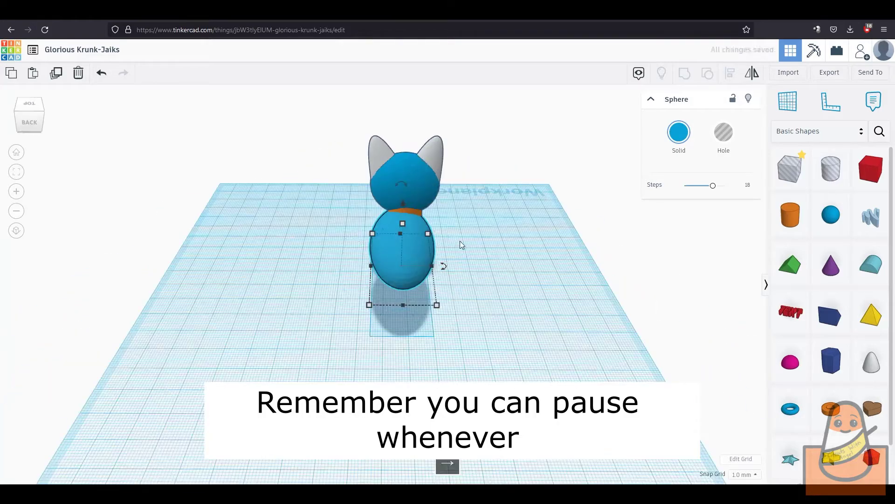
- Fine-tune the body sphere's tilt under the neck as seen from the side
{"action": "left_click_drag", "start_coordinate": [437, 266], "coordinate": [450, 272]}
{"action": "right_click_drag", "start_coordinate": [326, 201], "coordinate": [361, 185]}
{"action": "left_click_drag", "start_coordinate": [418, 182], "coordinate": [411, 185]}
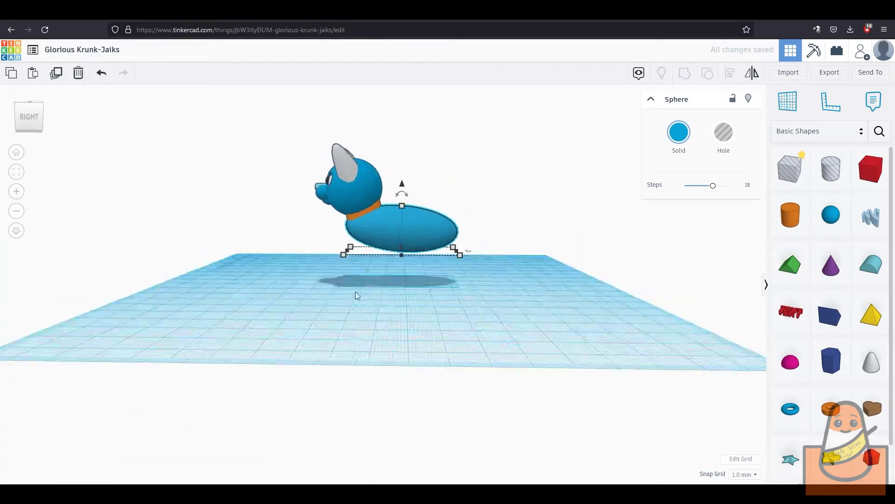
- Add a sphere beside the cat for the front shoulder, narrow it to about 13 mm, and raise it 23 mm
{"action": "left_click_drag", "start_coordinate": [829, 228], "coordinate": [411, 266]}
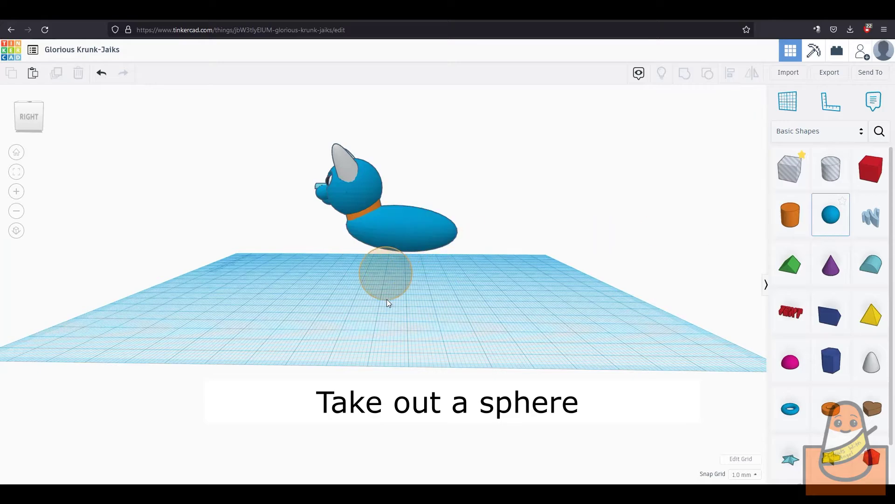
{"action": "left_click_drag", "start_coordinate": [387, 303], "coordinate": [388, 302]}
{"action": "right_click_drag", "start_coordinate": [314, 313], "coordinate": [435, 296]}
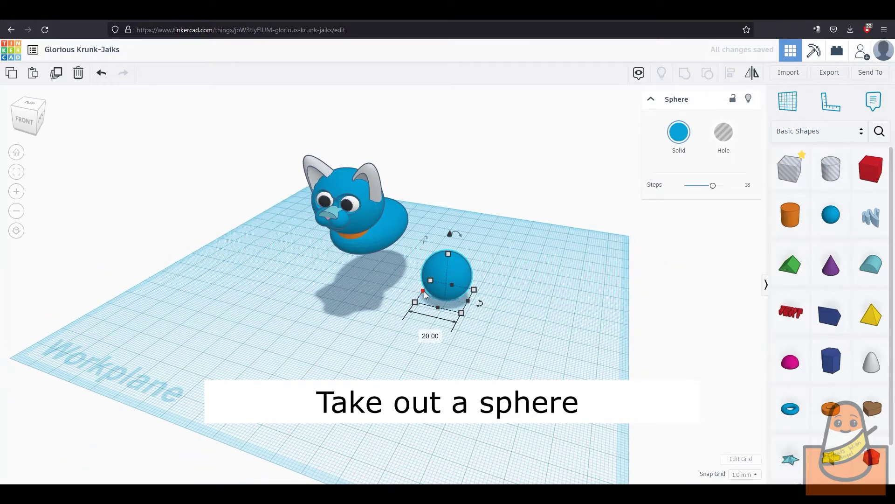
{"action": "left_click_drag", "start_coordinate": [424, 291], "coordinate": [439, 295]}
{"action": "right_click_drag", "start_coordinate": [438, 297], "coordinate": [401, 289]}
{"action": "left_click_drag", "start_coordinate": [410, 240], "coordinate": [377, 178]}
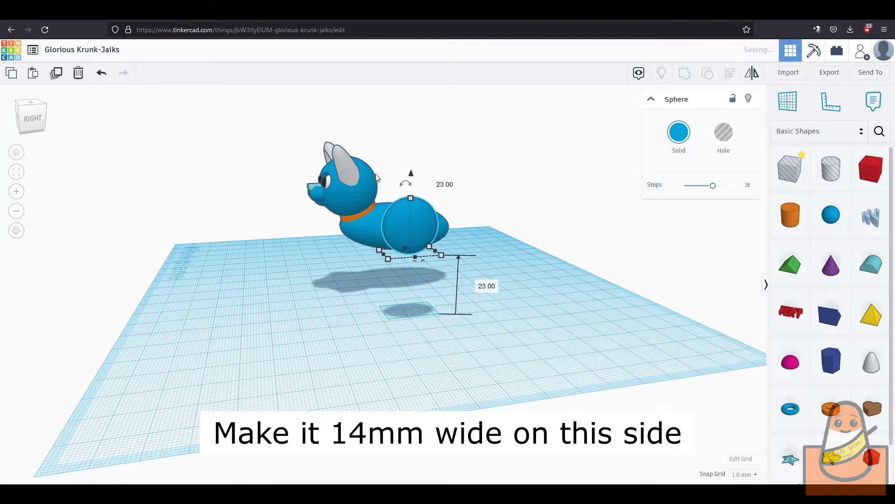
- Move the raised shoulder sphere forward and inward against the front side of the body
{"action": "key", "text": "Left"}
{"action": "key", "text": "Left"}
{"action": "key", "text": "Left"}
{"action": "key", "text": "Left"}
{"action": "key", "text": "Left"}
{"action": "key", "text": "Left"}
{"action": "key", "text": "Left"}
{"action": "key", "text": "Left"}
{"action": "key", "text": "Left"}
{"action": "key", "text": "Left"}
{"action": "key", "text": "Left"}
{"action": "key", "text": "Up"}
{"action": "key", "text": "Up"}
{"action": "key", "text": "Up"}
{"action": "key", "text": "Up"}
{"action": "key", "text": "Up"}
{"action": "key", "text": "Up"}
{"action": "key", "text": "Up"}
{"action": "key", "text": "Up"}
{"action": "key", "text": "Up"}
{"action": "key", "text": "Up"}
{"action": "key", "text": "Up"}
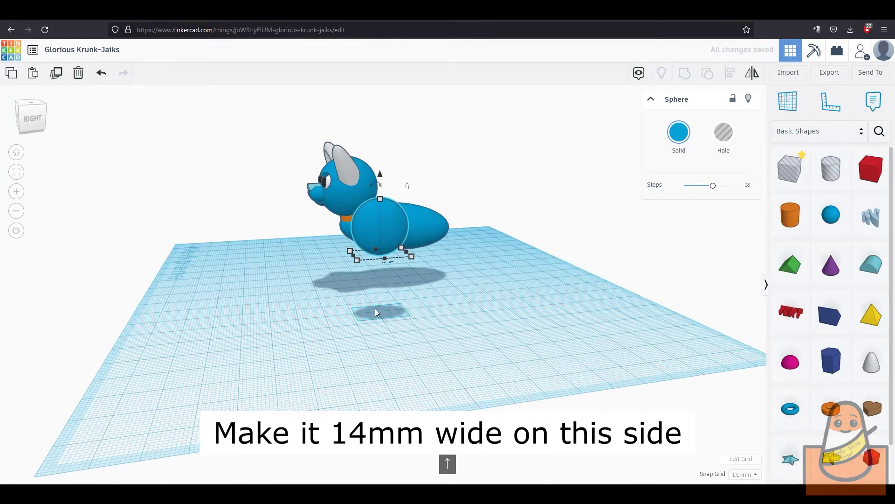
{"action": "key", "text": "Up"}
{"action": "key", "text": "Up"}
{"action": "key", "text": "Up"}
{"action": "key", "text": "Up"}
{"action": "key", "text": "Up"}
{"action": "key", "text": "Up"}
{"action": "key", "text": "Up"}
{"action": "key", "text": "Up"}
{"action": "key", "text": "Up"}
{"action": "key", "text": "Up"}
{"action": "key", "text": "Right"}
{"action": "right_click_drag", "start_coordinate": [366, 312], "coordinate": [348, 297]}
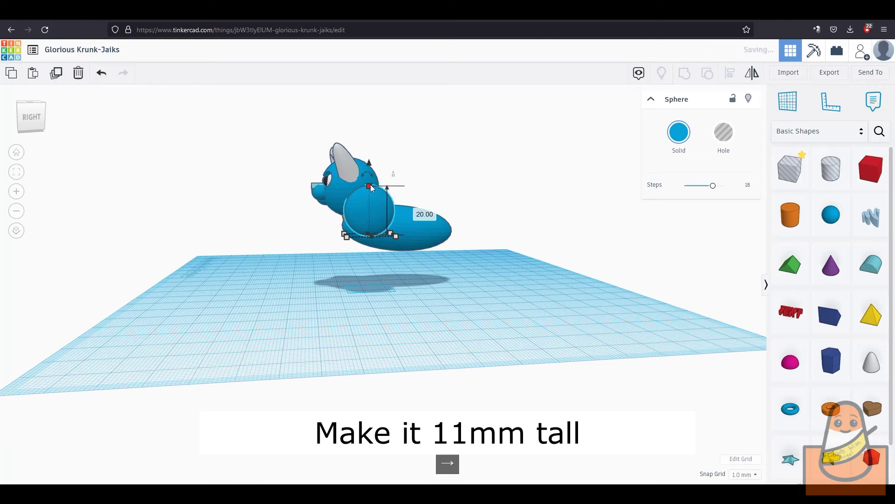
- Shrink the shoulder sphere to about 11 mm tall and shorten it along the body's length
{"action": "left_click_drag", "start_coordinate": [372, 189], "coordinate": [373, 205]}
{"action": "right_click_drag", "start_coordinate": [373, 206], "coordinate": [344, 249]}
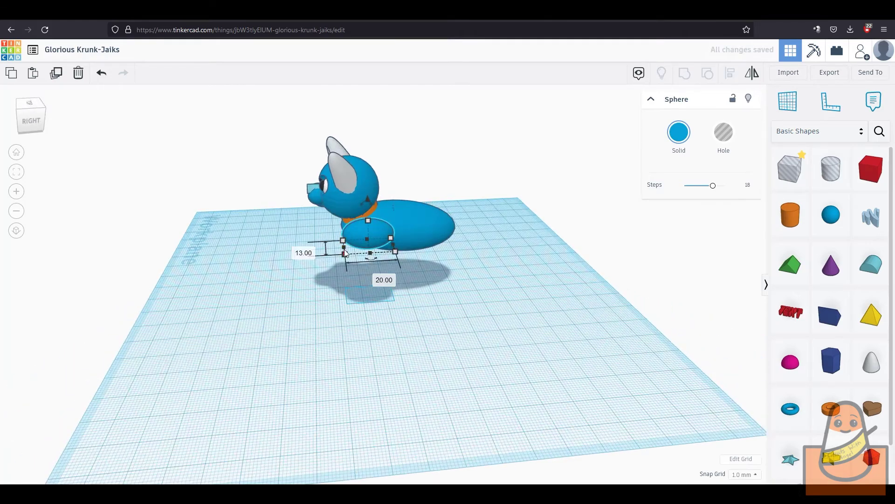
{"action": "right_click_drag", "start_coordinate": [433, 315], "coordinate": [393, 248]}
{"action": "key", "text": "Up"}
- Raise the shoulder sphere against the lower front of the body and tilt it by 25.5 degrees
{"action": "scroll", "coordinate": [392, 275], "scroll_direction": "up", "scroll_amount": 5}
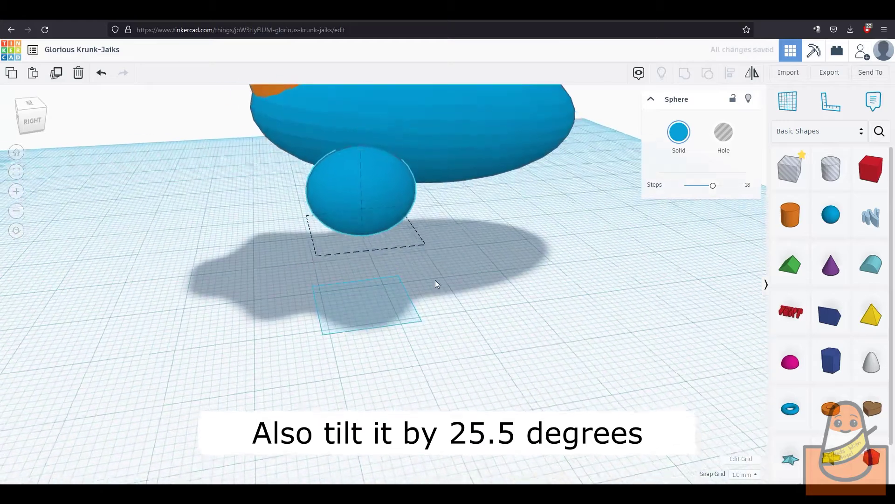
{"action": "scroll", "coordinate": [419, 270], "scroll_direction": "down", "scroll_amount": 1}
{"action": "scroll", "coordinate": [367, 163], "scroll_direction": "up", "scroll_amount": 1}
{"action": "left_click_drag", "start_coordinate": [364, 138], "coordinate": [363, 105]}
{"action": "right_click_drag", "start_coordinate": [501, 224], "coordinate": [495, 231]}
{"action": "key", "text": "Left"}
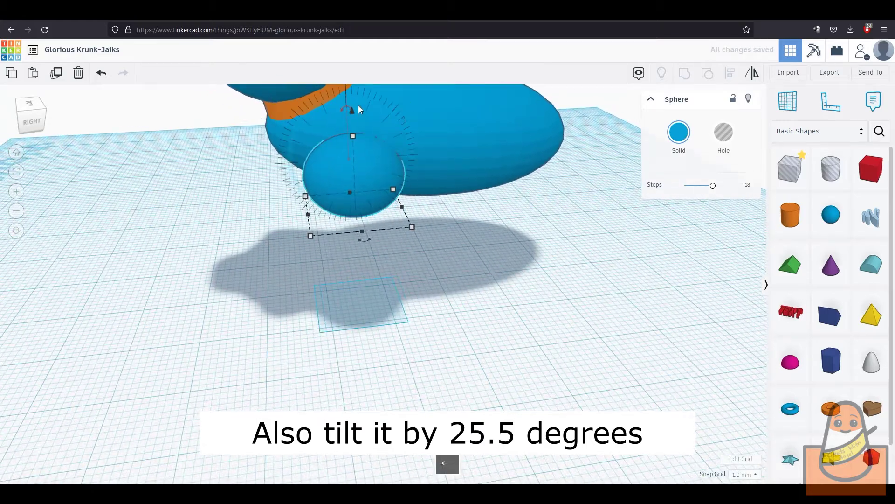
{"action": "left_click_drag", "start_coordinate": [340, 104], "coordinate": [332, 117]}
- Copy the shoulder sphere and place the duplicate at the matching spot on the other side of the body
{"action": "scroll", "coordinate": [366, 181], "scroll_direction": "down", "scroll_amount": 5}
{"action": "right_click_drag", "start_coordinate": [366, 181], "coordinate": [416, 237]}
{"action": "key", "text": "ctrl+c"}
{"action": "key", "text": "ctrl+v"}
{"action": "key", "text": "Left"}
{"action": "key", "text": "Left"}
{"action": "key", "text": "Left"}
{"action": "key", "text": "Left"}
{"action": "key", "text": "Left"}
{"action": "key", "text": "Left"}
{"action": "key", "text": "Left"}
{"action": "key", "text": "Left"}
{"action": "key", "text": "Left"}
{"action": "key", "text": "Left"}
{"action": "key", "text": "Left"}
{"action": "key", "text": "Left"}
{"action": "key", "text": "Left"}
{"action": "key", "text": "Left"}
{"action": "key", "text": "Left"}
{"action": "key", "text": "Left"}
{"action": "key", "text": "Left"}
{"action": "key", "text": "Left"}
{"action": "key", "text": "Left"}
{"action": "key", "text": "Left"}
{"action": "key", "text": "Right"}
{"action": "key", "text": "Right"}
{"action": "key", "text": "Right"}
- Add a cylinder for the front leg and set its base to 10 by 10 mm
{"action": "left_click_drag", "start_coordinate": [788, 231], "coordinate": [440, 307]}
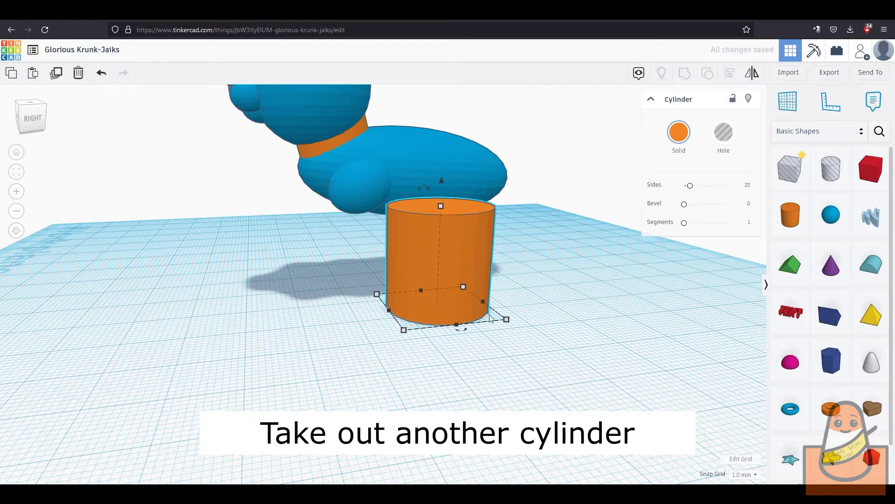
{"action": "left_click_drag", "start_coordinate": [494, 318], "coordinate": [436, 305]}
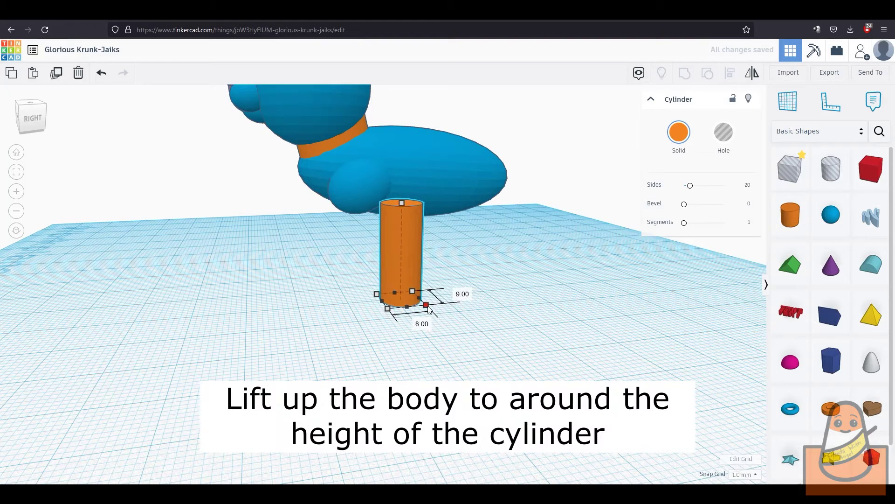
{"action": "left_click", "coordinate": [420, 321]}
{"action": "type", "text": "10"}
{"action": "left_click", "coordinate": [462, 295]}
{"action": "type", "text": "10"}
{"action": "key", "text": "Return"}
- Lift the head, neck, body and shoulders together to around the height of the leg cylinder
{"action": "left_click", "coordinate": [476, 200]}
{"action": "scroll", "coordinate": [485, 217], "scroll_direction": "down", "scroll_amount": 3}
{"action": "left_click_drag", "start_coordinate": [482, 216], "coordinate": [268, 112]}
{"action": "scroll", "coordinate": [394, 158], "scroll_direction": "down", "scroll_amount": 2}
{"action": "left_click", "coordinate": [377, 146]}
{"action": "left_click_drag", "start_coordinate": [458, 222], "coordinate": [308, 136]}
{"action": "left_click_drag", "start_coordinate": [382, 127], "coordinate": [382, 94]}
- Position the leg cylinder directly under the near shoulder sphere and tilt it by 10 degrees
{"action": "scroll", "coordinate": [392, 276], "scroll_direction": "up", "scroll_amount": 3}
{"action": "left_click_drag", "start_coordinate": [386, 259], "coordinate": [373, 243]}
{"action": "right_click_drag", "start_coordinate": [373, 243], "coordinate": [366, 200]}
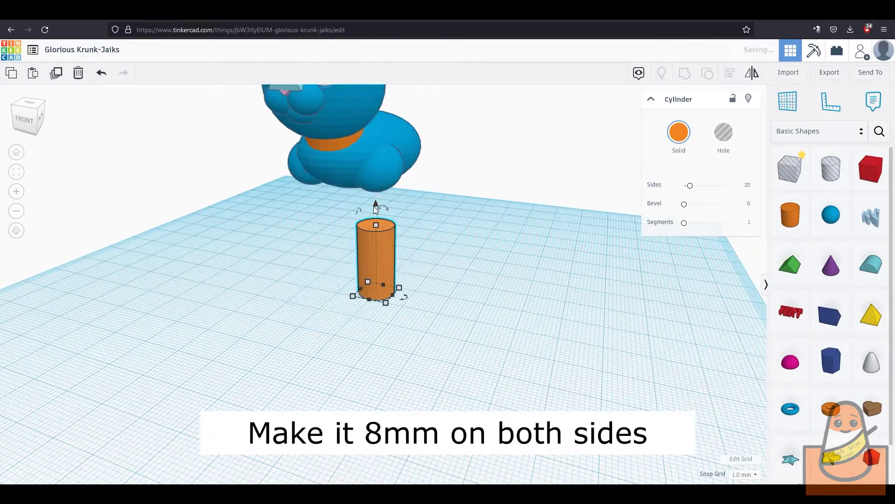
{"action": "right_click_drag", "start_coordinate": [373, 206], "coordinate": [378, 277]}
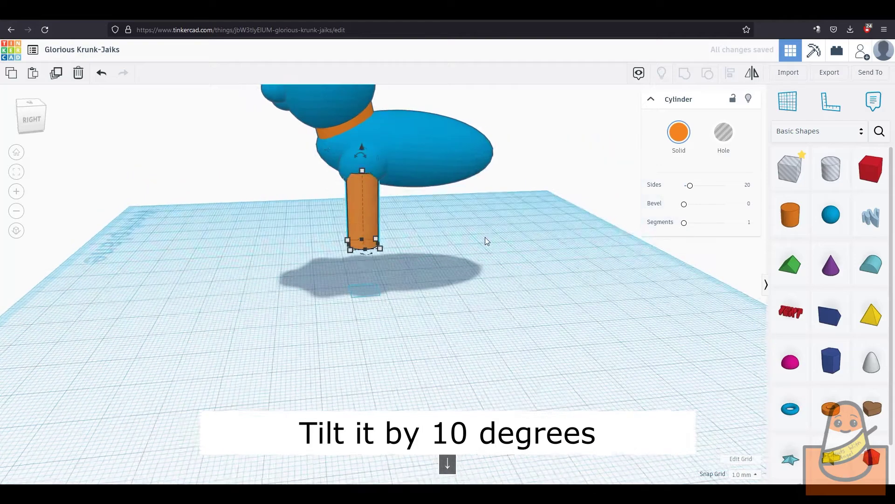
{"action": "mouse_move", "coordinate": [359, 143]}
{"action": "left_mouse_down"}
{"action": "mouse_move", "coordinate": [347, 176]}
{"action": "mouse_move", "coordinate": [385, 149]}
{"action": "mouse_move", "coordinate": [380, 155]}
{"action": "mouse_move", "coordinate": [363, 133]}
{"action": "left_mouse_up"}
{"action": "key", "text": "Right"}
{"action": "key", "text": "Right"}
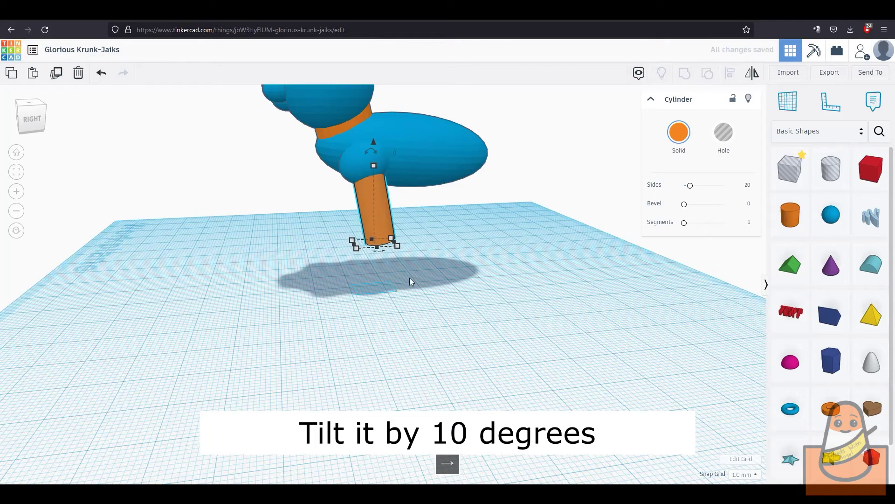
- Copy the upper leg cylinder and move the duplicate under the opposite shoulder
{"action": "right_click_drag", "start_coordinate": [340, 259], "coordinate": [477, 258]}
{"action": "key", "text": "ctrl+c"}
{"action": "key", "text": "ctrl+v"}
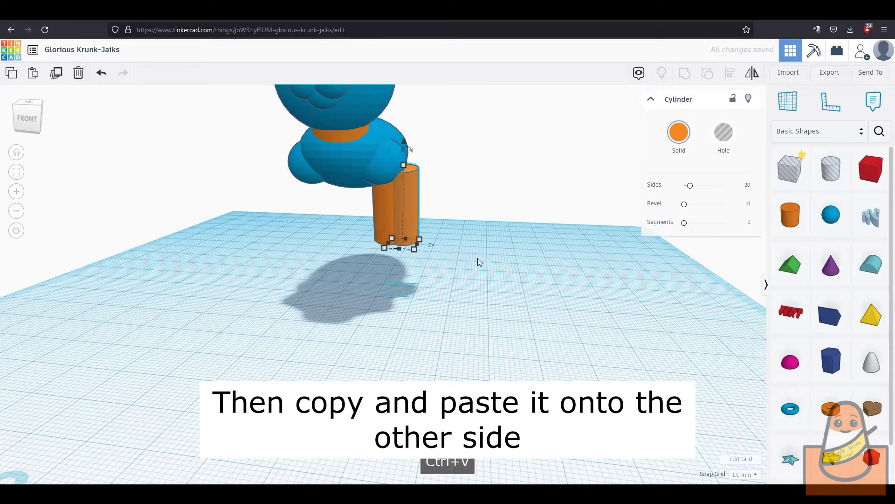
{"action": "key", "text": "Left"}
{"action": "key", "text": "Left"}
{"action": "key", "text": "Left"}
{"action": "key", "text": "Left"}
{"action": "key", "text": "Left"}
{"action": "key", "text": "Left"}
{"action": "key", "text": "Left"}
{"action": "key", "text": "Left"}
- Paste another leg cylinder, mirror and shorten it, and fit it below the near upper leg as the lower leg
{"action": "right_click_drag", "start_coordinate": [341, 276], "coordinate": [364, 235]}
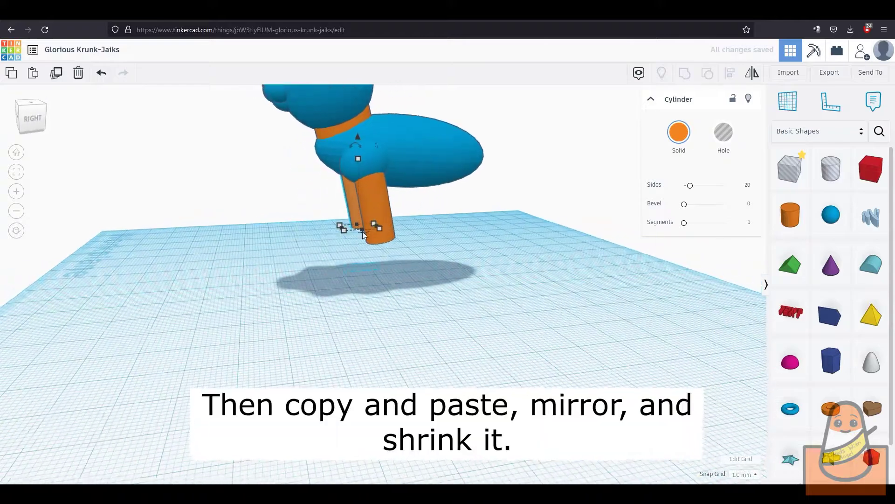
{"action": "key", "text": "ctrl+v"}
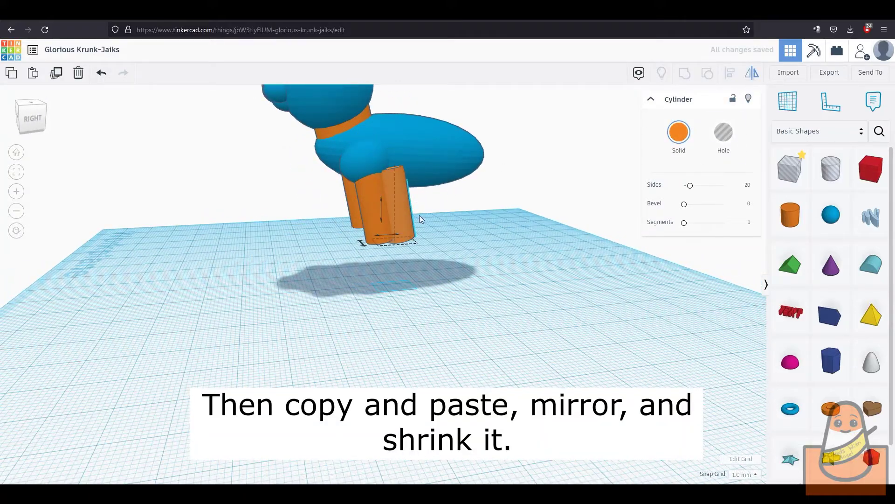
{"action": "left_click_drag", "start_coordinate": [397, 138], "coordinate": [404, 175]}
{"action": "left_click_drag", "start_coordinate": [371, 231], "coordinate": [374, 234]}
{"action": "mouse_move", "coordinate": [419, 237]}
{"action": "right_mouse_down"}
{"action": "mouse_move", "coordinate": [442, 238]}
{"action": "mouse_move", "coordinate": [415, 247]}
{"action": "right_mouse_up"}
{"action": "scroll", "coordinate": [373, 175], "scroll_direction": "up", "scroll_amount": 2}
{"action": "left_click", "coordinate": [373, 175]}
{"action": "scroll", "coordinate": [399, 217], "scroll_direction": "down", "scroll_amount": 2}
- Copy the lower leg cylinder and move the duplicate below the other upper front leg
{"action": "right_click_drag", "start_coordinate": [458, 181], "coordinate": [375, 268]}
{"action": "key", "text": "ctrl+c"}
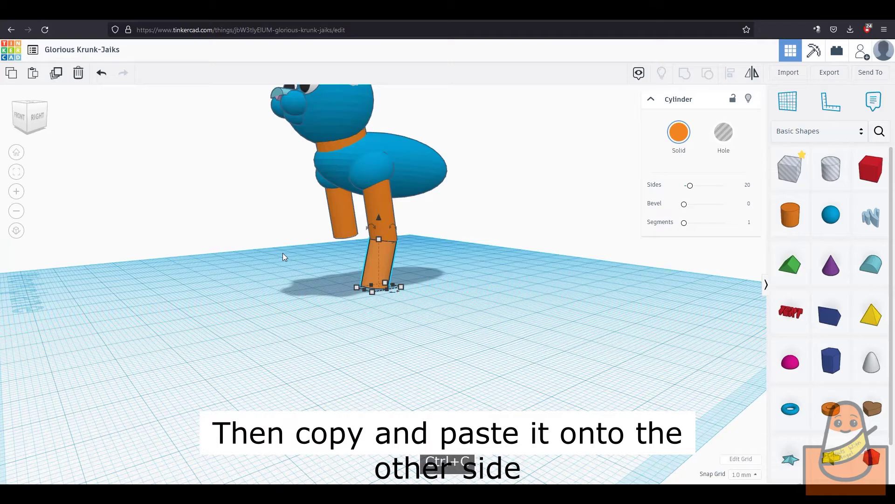
{"action": "key", "text": "ctrl+v"}
{"action": "right_click_drag", "start_coordinate": [284, 252], "coordinate": [373, 219]}
{"action": "key", "text": "Left"}
{"action": "key", "text": "Left"}
{"action": "key", "text": "Left"}
{"action": "key", "text": "Left"}
{"action": "key", "text": "Left"}
{"action": "key", "text": "Left"}
{"action": "left_click", "coordinate": [412, 220]}
- Select the head, neck, body and shoulders and lower them slightly onto the front legs
{"action": "scroll", "coordinate": [411, 218], "scroll_direction": "down", "scroll_amount": 1}
{"action": "left_click_drag", "start_coordinate": [348, 202], "coordinate": [371, 206]}
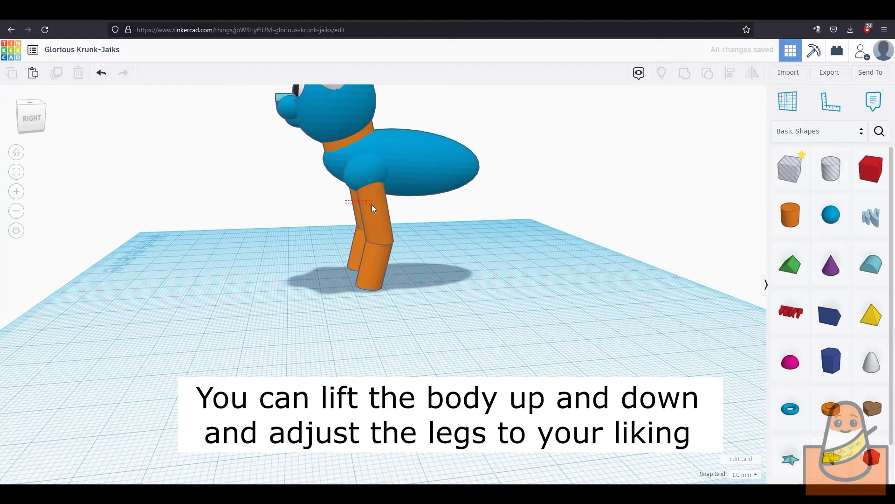
{"action": "scroll", "coordinate": [386, 180], "scroll_direction": "down", "scroll_amount": 2}
{"action": "left_click_drag", "start_coordinate": [276, 110], "coordinate": [435, 195]}
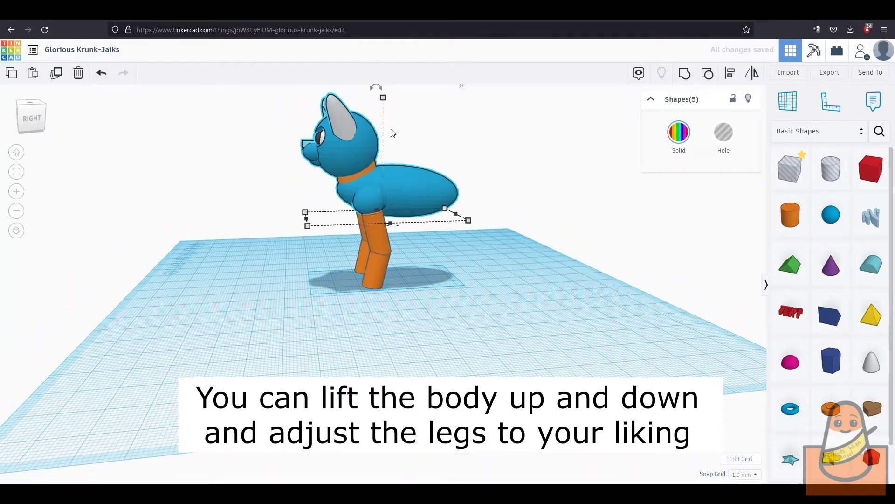
{"action": "scroll", "coordinate": [392, 133], "scroll_direction": "down", "scroll_amount": 2}
{"action": "left_click_drag", "start_coordinate": [382, 123], "coordinate": [382, 136]}
{"action": "left_click", "coordinate": [392, 152]}
{"action": "scroll", "coordinate": [391, 152], "scroll_direction": "up", "scroll_amount": 3}
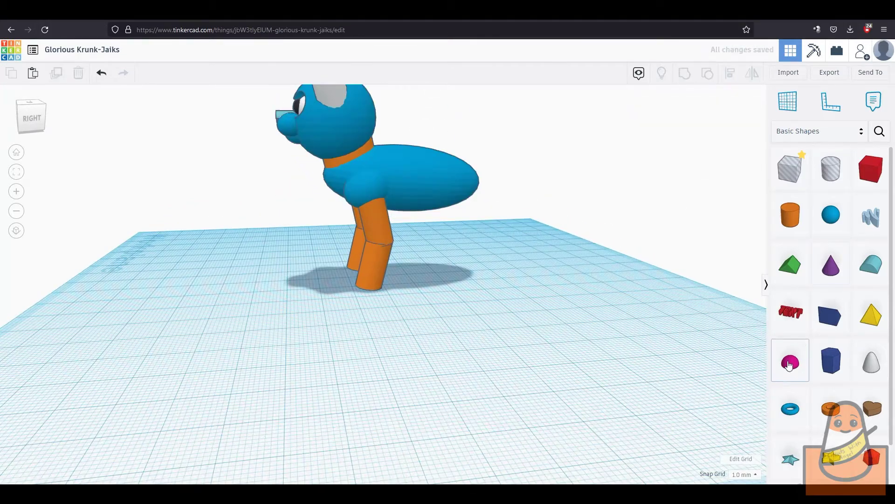
- Add a half sphere for the paw, shrink it to about 10 mm wide, and fit it at the near front leg's foot
{"action": "left_click_drag", "start_coordinate": [790, 361], "coordinate": [347, 290]}
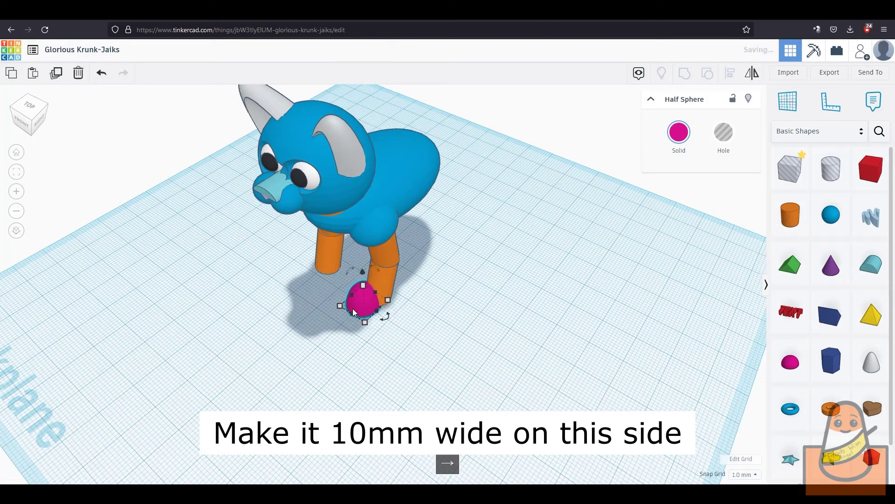
{"action": "left_click_drag", "start_coordinate": [353, 309], "coordinate": [363, 312]}
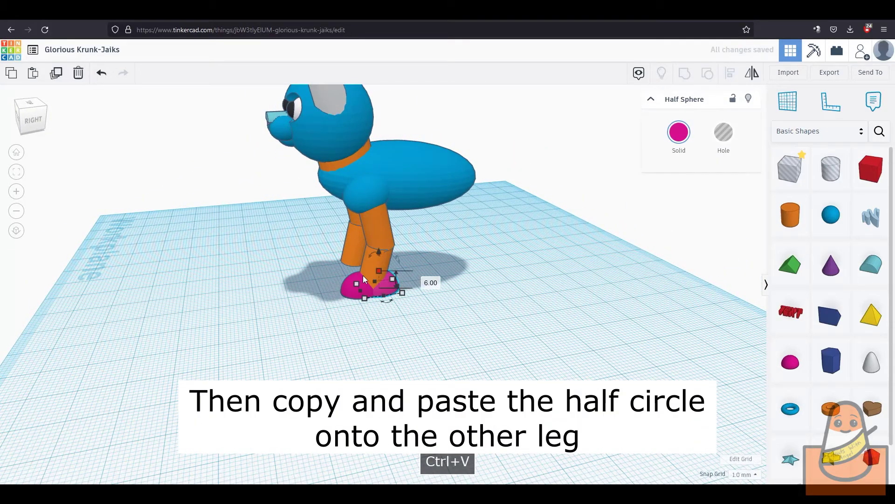
- Copy the paw half sphere and place the duplicate at the foot of the other front leg
{"action": "key", "text": "ctrl+c"}
{"action": "key", "text": "ctrl+v"}
{"action": "key", "text": "Left"}
{"action": "key", "text": "Left"}
{"action": "key", "text": "Left"}
{"action": "key", "text": "Up"}
{"action": "key", "text": "Up"}
{"action": "key", "text": "Up"}
{"action": "key", "text": "Up"}
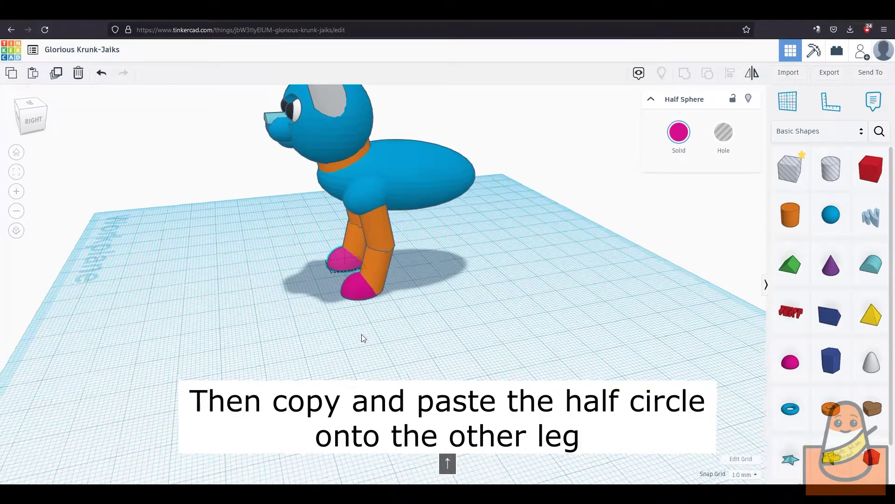
{"action": "key", "text": "Left"}
- Add a sphere under the body's rear for the back leg and size it about 21 mm long and 12 mm wide
{"action": "right_click_drag", "start_coordinate": [362, 334], "coordinate": [462, 294]}
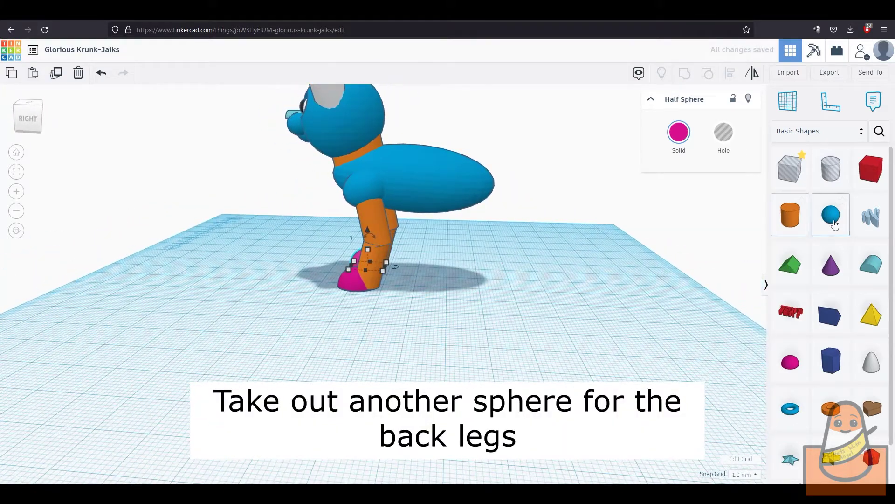
{"action": "left_click_drag", "start_coordinate": [835, 225], "coordinate": [513, 290]}
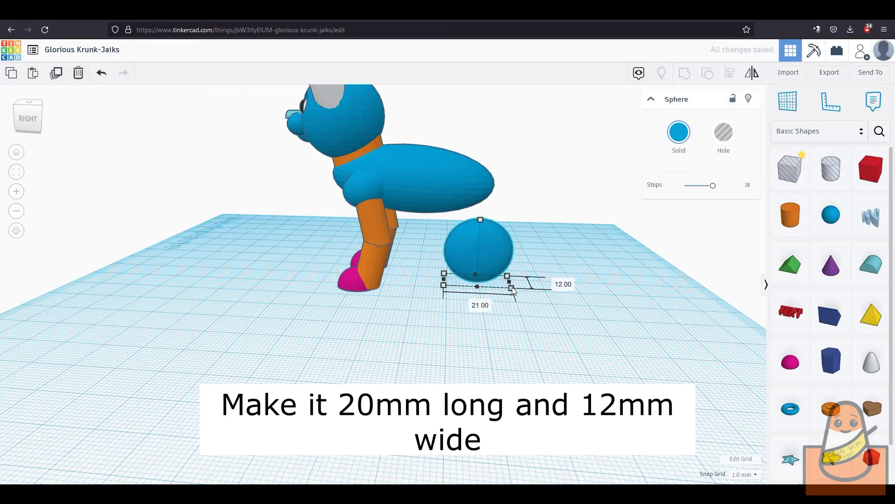
{"action": "right_click_drag", "start_coordinate": [501, 288], "coordinate": [373, 322]}
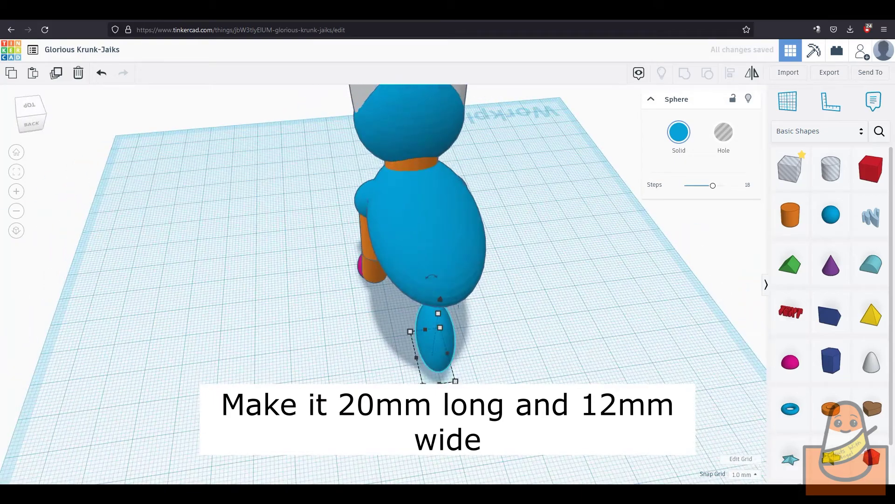
{"action": "left_click", "coordinate": [419, 385]}
{"action": "right_click_drag", "start_coordinate": [299, 387], "coordinate": [434, 336]}
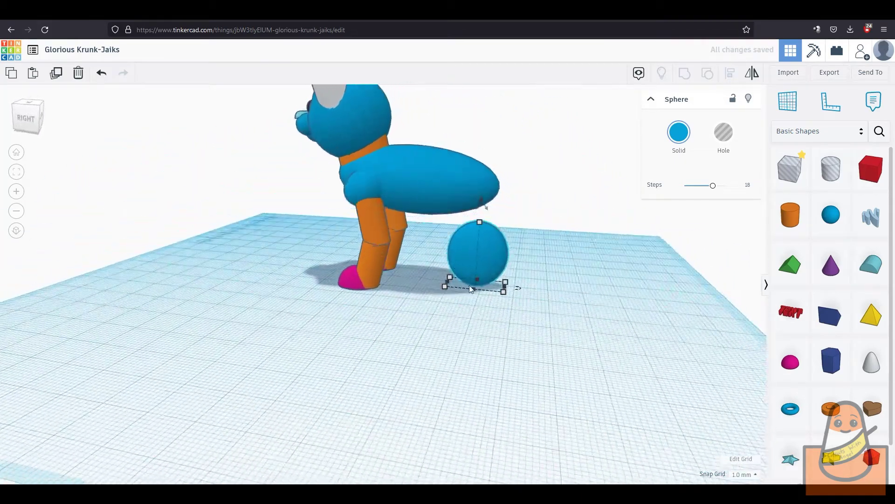
{"action": "left_click_drag", "start_coordinate": [448, 282], "coordinate": [443, 279]}
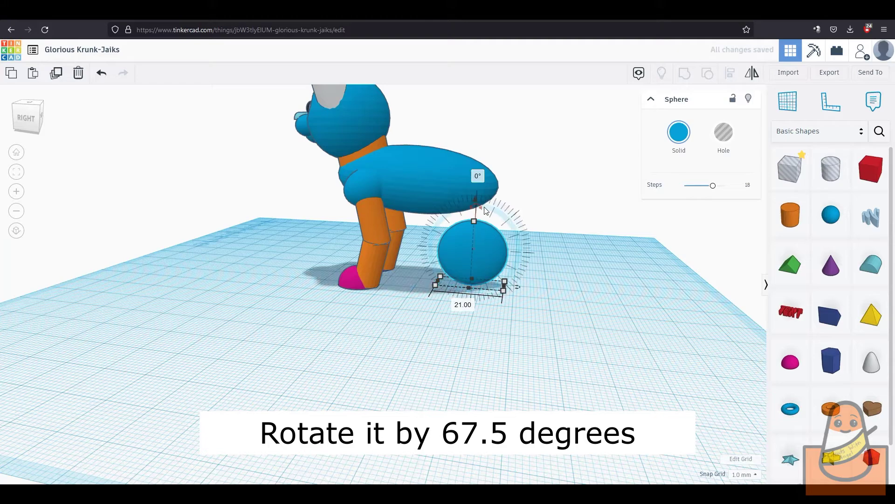
- Rotate the back-leg sphere by 67.5 degrees and shift it outward toward the cat's near side
{"action": "left_click_drag", "start_coordinate": [485, 211], "coordinate": [504, 247]}
{"action": "key", "text": "Down"}
{"action": "key", "text": "Down"}
{"action": "key", "text": "Down"}
{"action": "key", "text": "Down"}
{"action": "key", "text": "Down"}
{"action": "key", "text": "Down"}
{"action": "key", "text": "Down"}
{"action": "key", "text": "Down"}
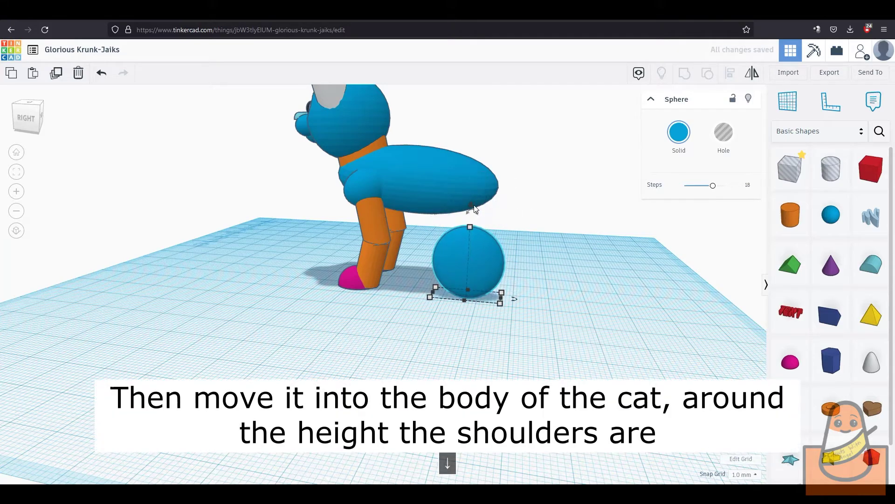
- Raise the back-leg sphere to about shoulder height and move it into the near side of the body's rear
{"action": "left_click_drag", "start_coordinate": [473, 206], "coordinate": [452, 130]}
{"action": "key", "text": "Down"}
{"action": "key", "text": "Down"}
{"action": "key", "text": "Down"}
{"action": "key", "text": "Up"}
{"action": "right_click_drag", "start_coordinate": [416, 250], "coordinate": [439, 317]}
{"action": "key", "text": "Up"}
{"action": "key", "text": "Up"}
{"action": "key", "text": "Up"}
{"action": "key", "text": "Up"}
{"action": "key", "text": "Up"}
{"action": "key", "text": "Up"}
{"action": "key", "text": "Left"}
- Fine-tune the back-leg sphere's fit against the rear of the body and tilt it by 9 degrees
{"action": "left_click_drag", "start_coordinate": [500, 261], "coordinate": [491, 260]}
{"action": "right_click_drag", "start_coordinate": [493, 264], "coordinate": [521, 275]}
{"action": "key", "text": "Up"}
{"action": "key", "text": "Up"}
{"action": "key", "text": "Up"}
{"action": "left_click_drag", "start_coordinate": [466, 150], "coordinate": [452, 166]}
{"action": "key", "text": "Down"}
{"action": "right_click_drag", "start_coordinate": [455, 169], "coordinate": [373, 261]}
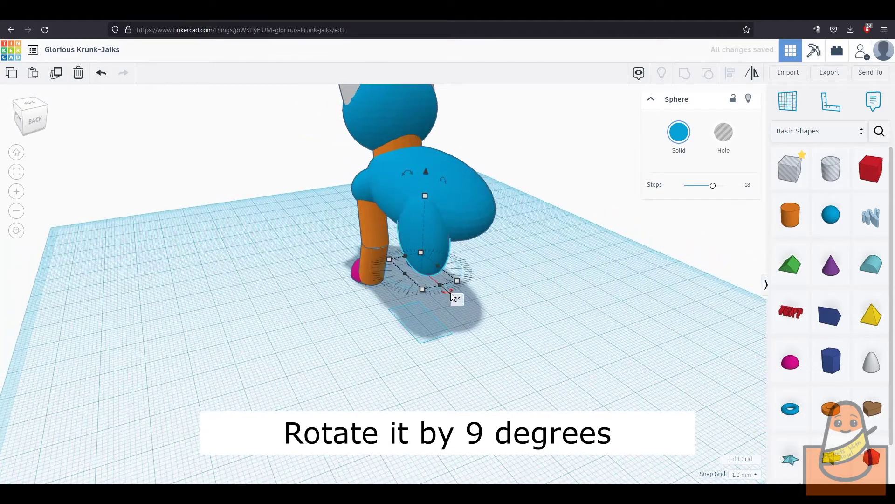
{"action": "mouse_move", "coordinate": [451, 293]}
{"action": "left_mouse_down"}
{"action": "mouse_move", "coordinate": [449, 280]}
{"action": "mouse_move", "coordinate": [466, 299]}
{"action": "left_mouse_up"}
{"action": "right_click_drag", "start_coordinate": [466, 298], "coordinate": [463, 262]}
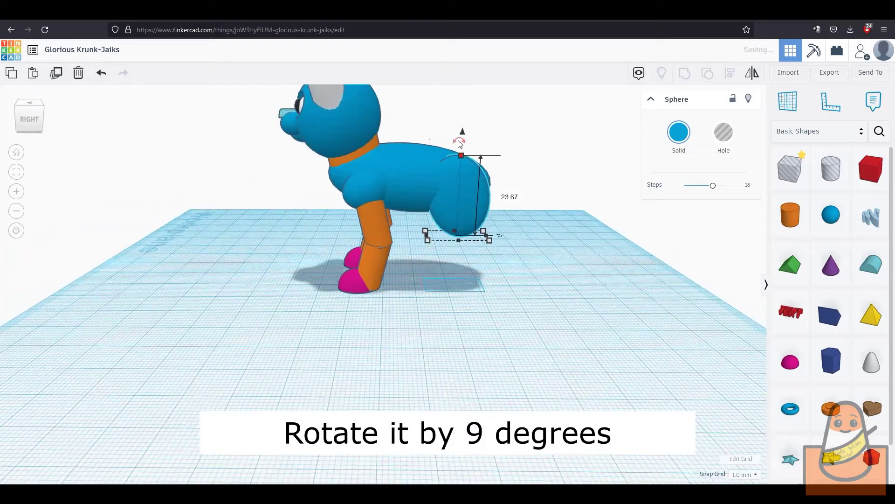
- Copy the near front leg's lower section and paw and place the duplicate beneath the back-leg sphere
{"action": "left_click", "coordinate": [404, 267]}
{"action": "left_click", "coordinate": [381, 269]}
{"action": "left_click", "coordinate": [390, 270]}
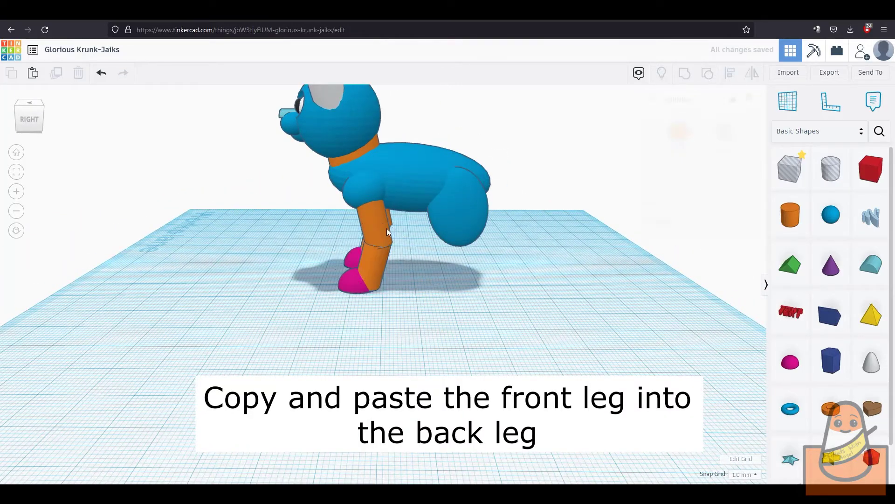
{"action": "right_click_drag", "start_coordinate": [387, 228], "coordinate": [418, 255]}
{"action": "right_click_drag", "start_coordinate": [412, 316], "coordinate": [413, 270]}
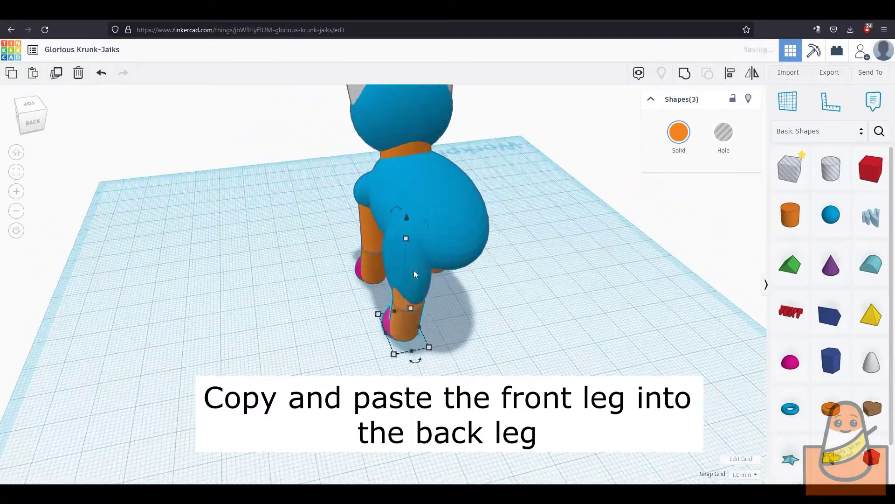
{"action": "left_click", "coordinate": [414, 271]}
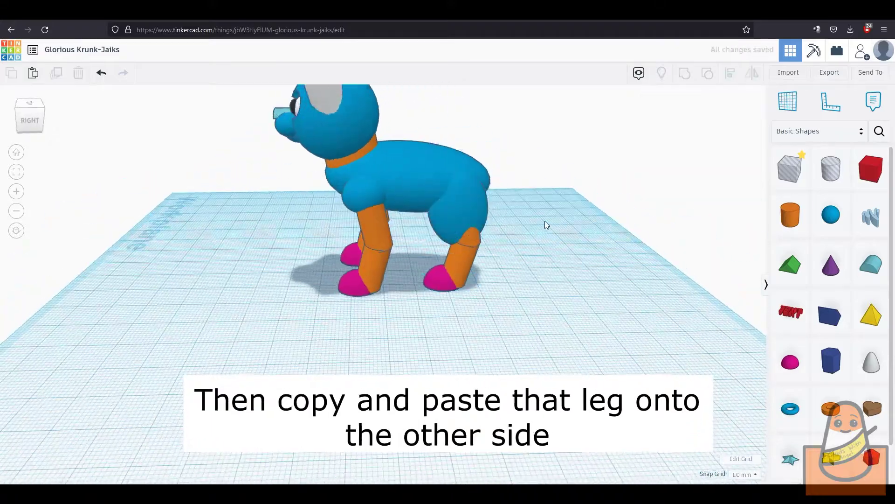
- Select the back leg's four shapes, duplicate them and place the copy on the opposite side of the body
{"action": "left_click_drag", "start_coordinate": [546, 222], "coordinate": [419, 346]}
{"action": "key", "text": "ctrl+c"}
{"action": "key", "text": "ctrl+v"}
{"action": "right_click_drag", "start_coordinate": [420, 346], "coordinate": [327, 382]}
{"action": "key", "text": "Up"}
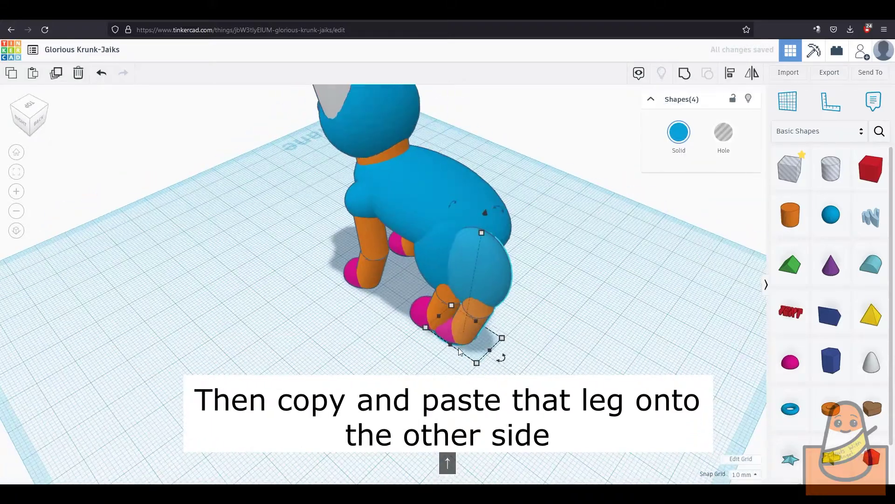
{"action": "key", "text": "Left"}
{"action": "key", "text": "Left"}
{"action": "key", "text": "Left"}
{"action": "key", "text": "Left"}
{"action": "key", "text": "Left"}
{"action": "key", "text": "Up"}
{"action": "key", "text": "Up"}
{"action": "key", "text": "Up"}
{"action": "key", "text": "Up"}
{"action": "key", "text": "Up"}
{"action": "key", "text": "Up"}
{"action": "key", "text": "Up"}
{"action": "key", "text": "Up"}
{"action": "key", "text": "Up"}
{"action": "key", "text": "Up"}
{"action": "right_click_drag", "start_coordinate": [373, 308], "coordinate": [418, 252]}
{"action": "left_click", "coordinate": [507, 302]}
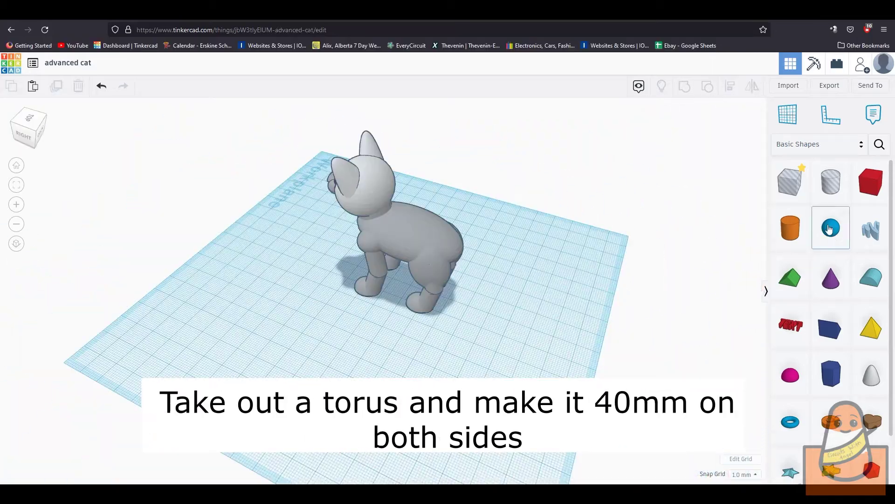
- Add a torus on the workplane beside the cat and make it 40 mm on both sides
{"action": "left_click_drag", "start_coordinate": [791, 422], "coordinate": [427, 374]}
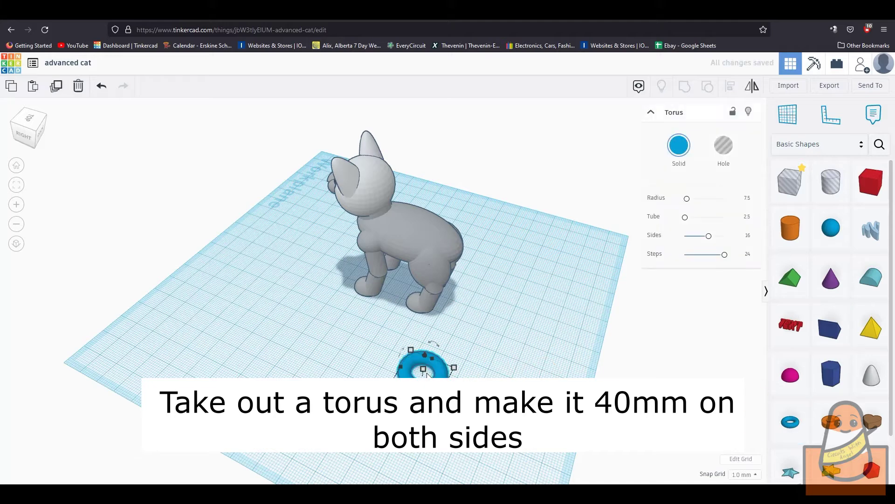
{"action": "left_click", "coordinate": [391, 384]}
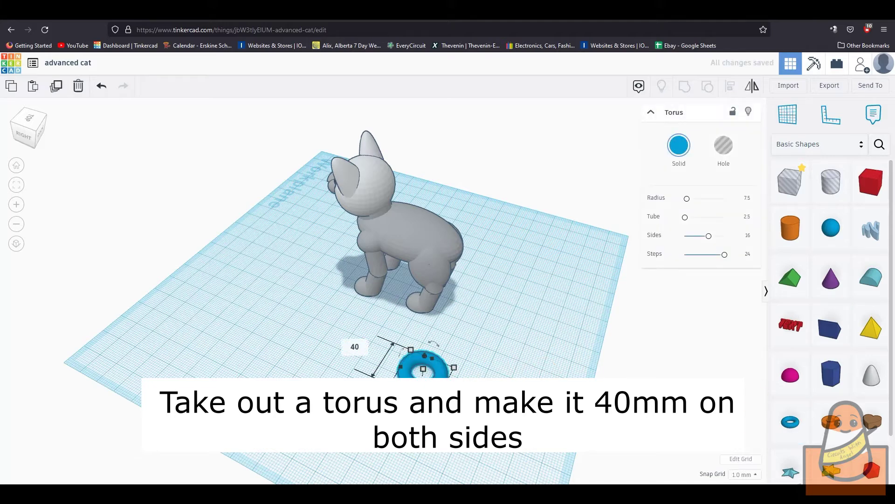
{"action": "key", "text": "Tab"}
{"action": "type", "text": "4"}
{"action": "type", "text": "00"}
{"action": "key", "text": "Return"}
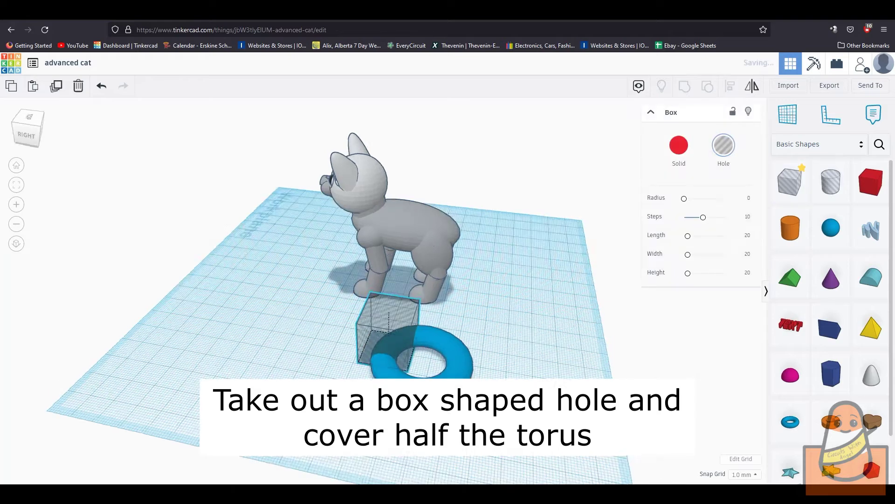
- Enlarge the box-shaped hole so that it can cover half of the torus
{"action": "left_click_drag", "start_coordinate": [408, 375], "coordinate": [483, 397]}
{"action": "mouse_move", "coordinate": [423, 363]}
{"action": "left_mouse_down"}
{"action": "mouse_move", "coordinate": [426, 344]}
{"action": "mouse_move", "coordinate": [432, 350]}
{"action": "left_mouse_up"}
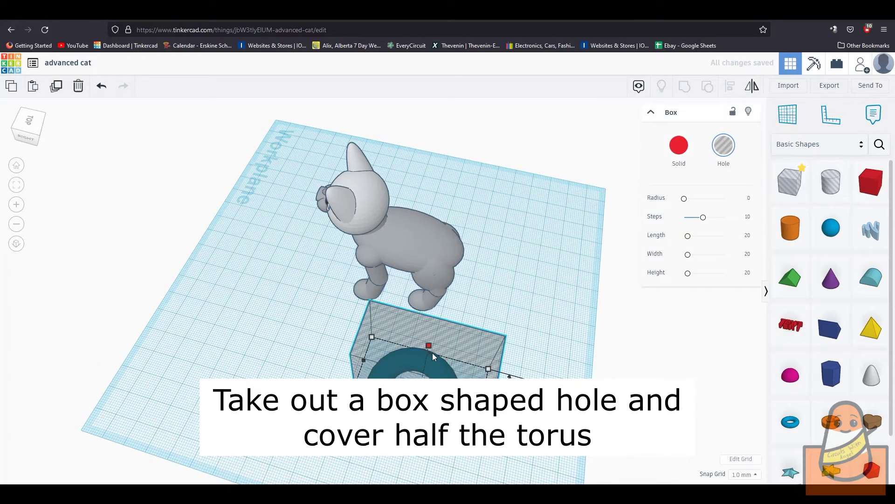
{"action": "left_click", "coordinate": [488, 320]}
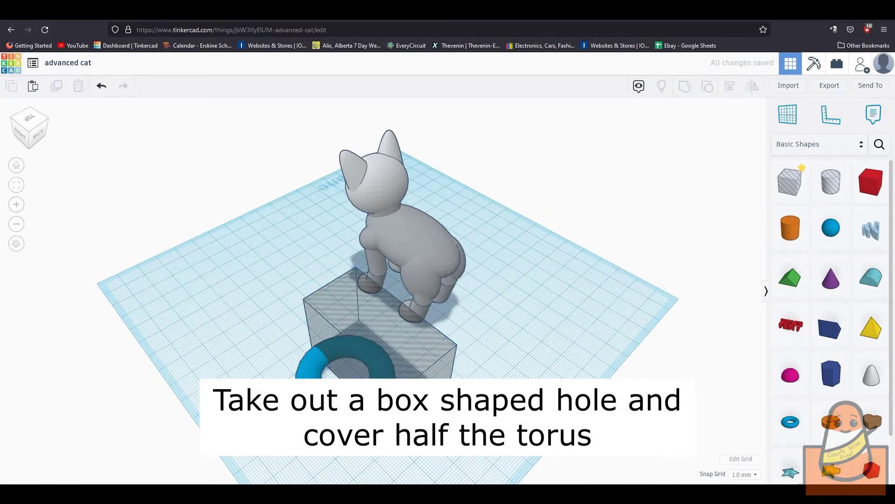
- Group the torus with the box hole covering half of it to cut a half ring
{"action": "left_click", "coordinate": [384, 355], "text": "shift"}
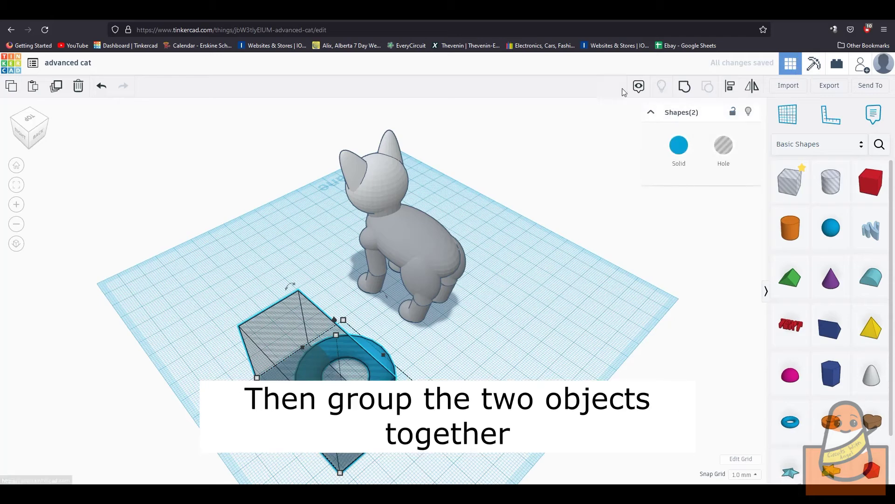
{"action": "left_click", "coordinate": [684, 88]}
{"action": "left_click", "coordinate": [525, 318]}
{"action": "right_click_drag", "start_coordinate": [526, 318], "coordinate": [438, 321]}
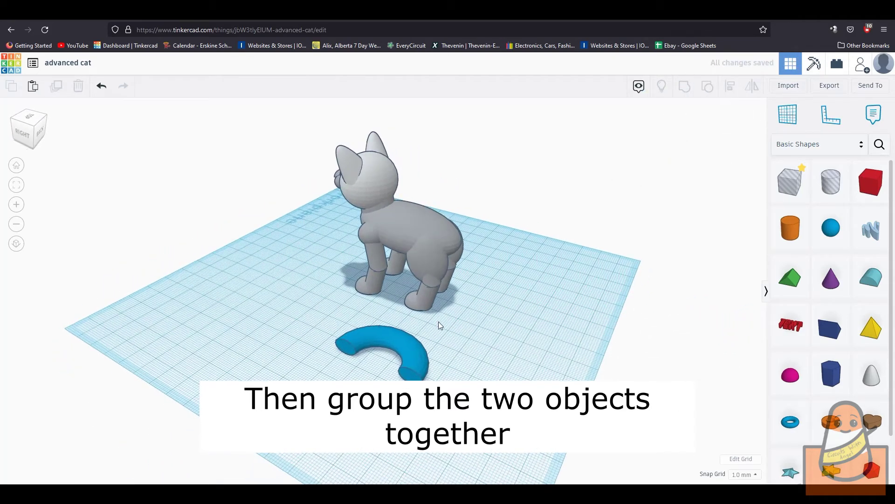
- Move the half ring behind the cat's rear and raise it to serve as the tail
{"action": "left_click", "coordinate": [404, 335]}
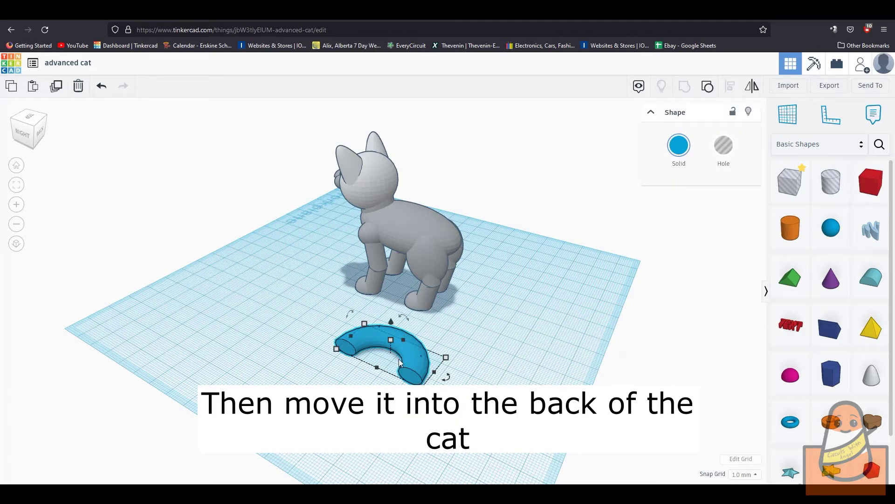
{"action": "left_click_drag", "start_coordinate": [411, 359], "coordinate": [481, 300]}
{"action": "left_click_drag", "start_coordinate": [461, 267], "coordinate": [476, 180]}
{"action": "right_click_drag", "start_coordinate": [543, 171], "coordinate": [186, 152]}
- Stand the half-ring tail upright with a 90° rotation and turn it -90° about the vertical axis
{"action": "left_click_drag", "start_coordinate": [301, 186], "coordinate": [279, 212]}
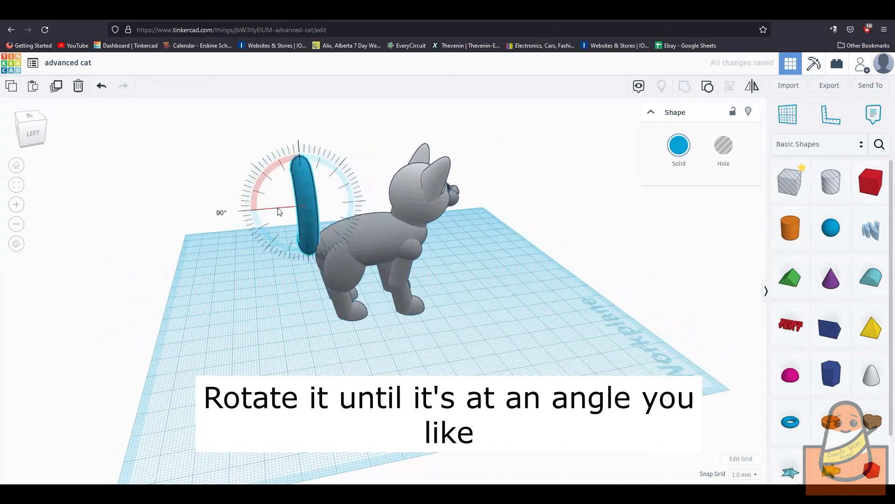
{"action": "right_click_drag", "start_coordinate": [279, 212], "coordinate": [409, 252]}
{"action": "left_click_drag", "start_coordinate": [436, 320], "coordinate": [388, 323]}
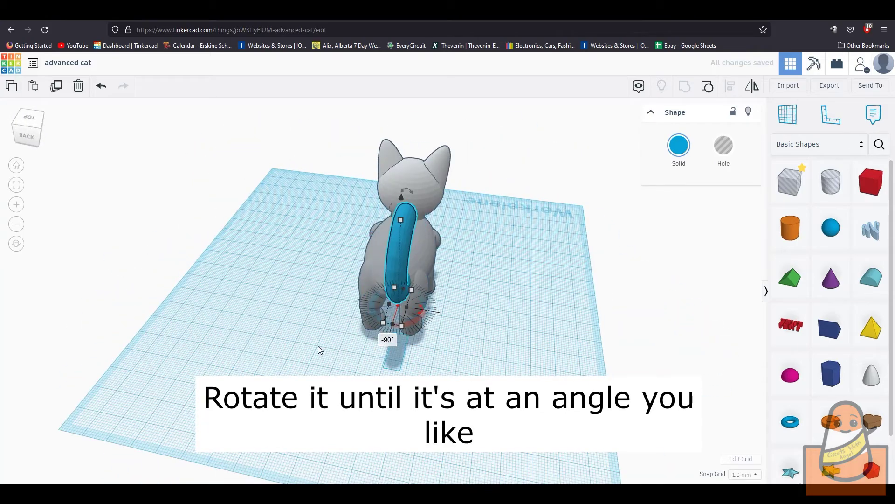
- Fit the lower end of the tail into the cat's rear and adjust the tail's height and size
{"action": "key", "text": "Left"}
{"action": "key", "text": "Left"}
{"action": "key", "text": "Left"}
{"action": "right_click_drag", "start_coordinate": [317, 358], "coordinate": [420, 298]}
{"action": "left_click_drag", "start_coordinate": [432, 162], "coordinate": [436, 188]}
{"action": "key", "text": "Left"}
{"action": "right_click_drag", "start_coordinate": [436, 188], "coordinate": [354, 229]}
{"action": "left_click_drag", "start_coordinate": [346, 232], "coordinate": [342, 243]}
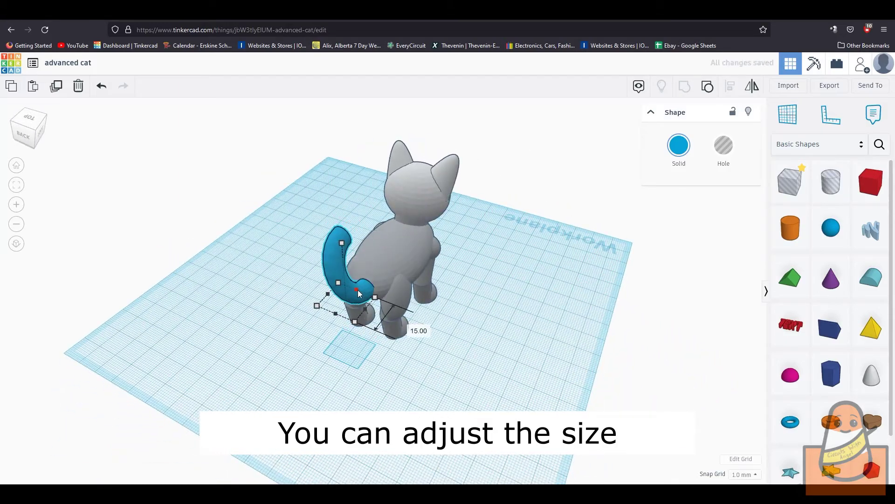
{"action": "key", "text": "Left"}
{"action": "right_click_drag", "start_coordinate": [434, 289], "coordinate": [667, 258]}
{"action": "left_click", "coordinate": [491, 248]}
{"action": "right_click_drag", "start_coordinate": [492, 247], "coordinate": [308, 217]}
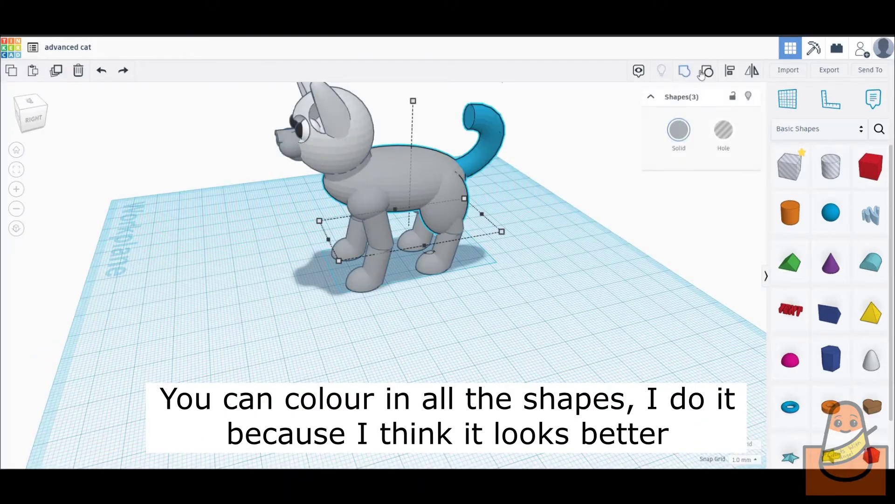
- Colour the body, back thighs and tail grey to match the rest of the cat
{"action": "left_click", "coordinate": [677, 148]}
{"action": "left_click", "coordinate": [853, 216]}
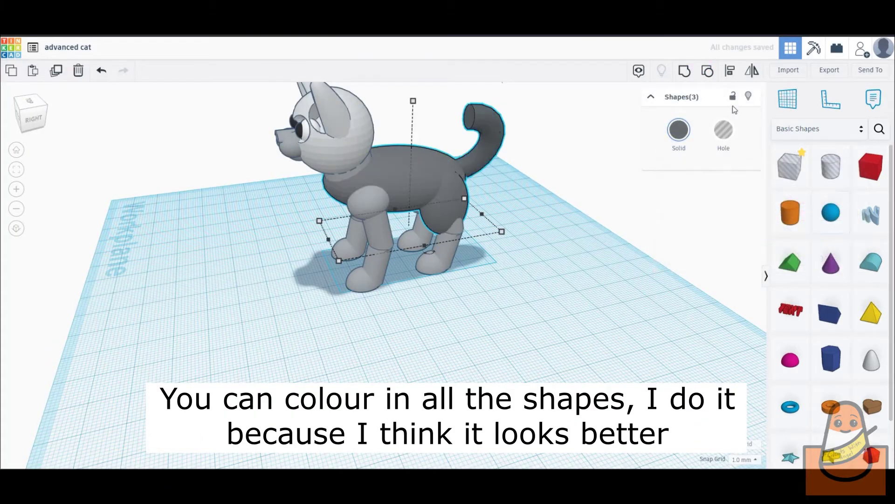
{"action": "left_click", "coordinate": [678, 133]}
{"action": "left_click", "coordinate": [854, 202]}
{"action": "left_click", "coordinate": [400, 271]}
{"action": "right_click_drag", "start_coordinate": [399, 271], "coordinate": [295, 235]}
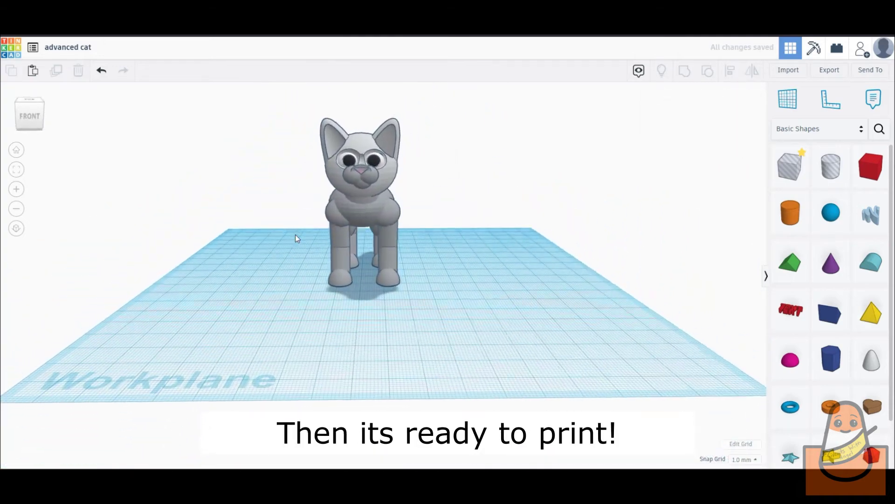